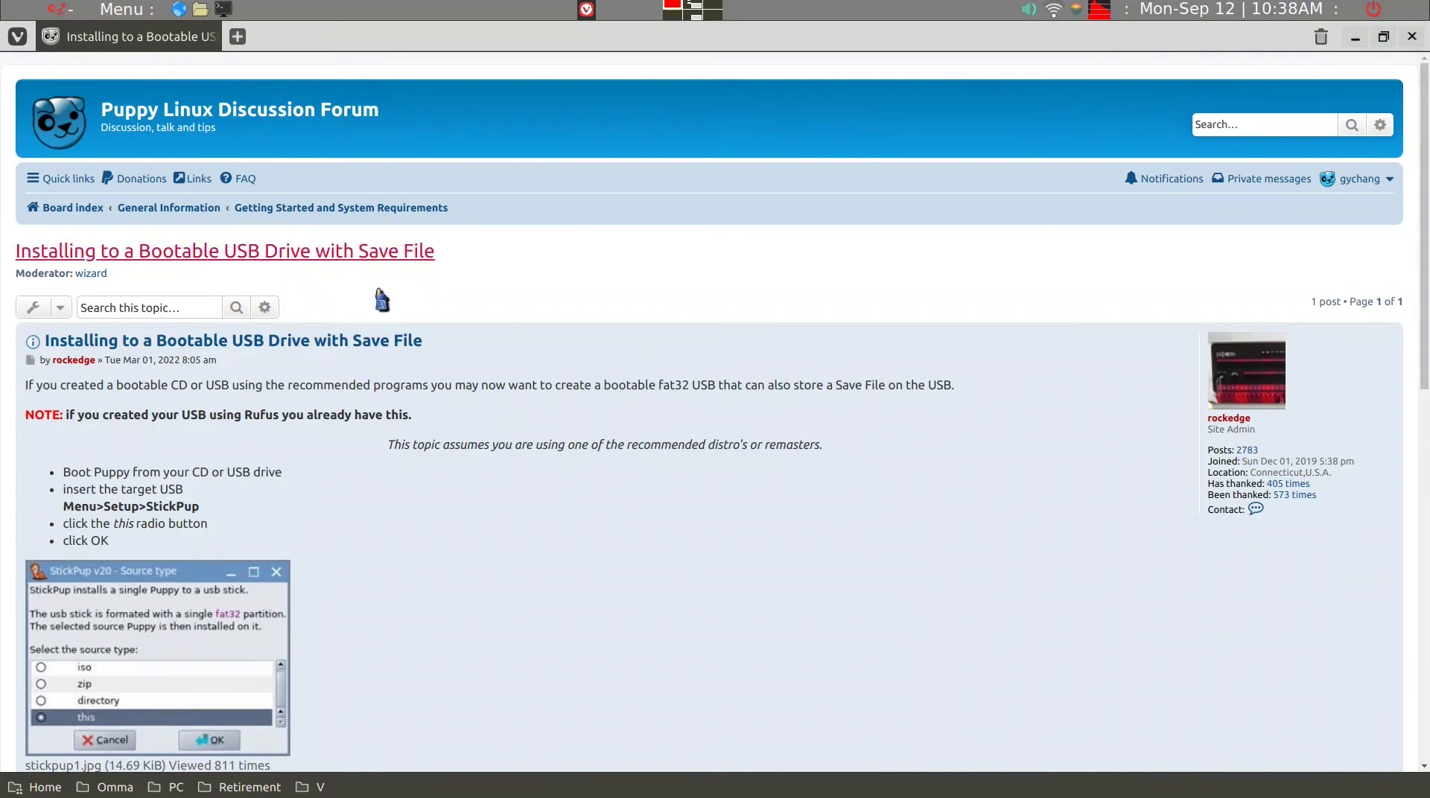
# Step: Read the forum topic on installing Puppy to a bootable USB drive, including the StickPup steps and the Frugalpup Installer link
pyautogui.scroll(-3, 376, 290)
pyautogui.scroll(1, 389, 301)
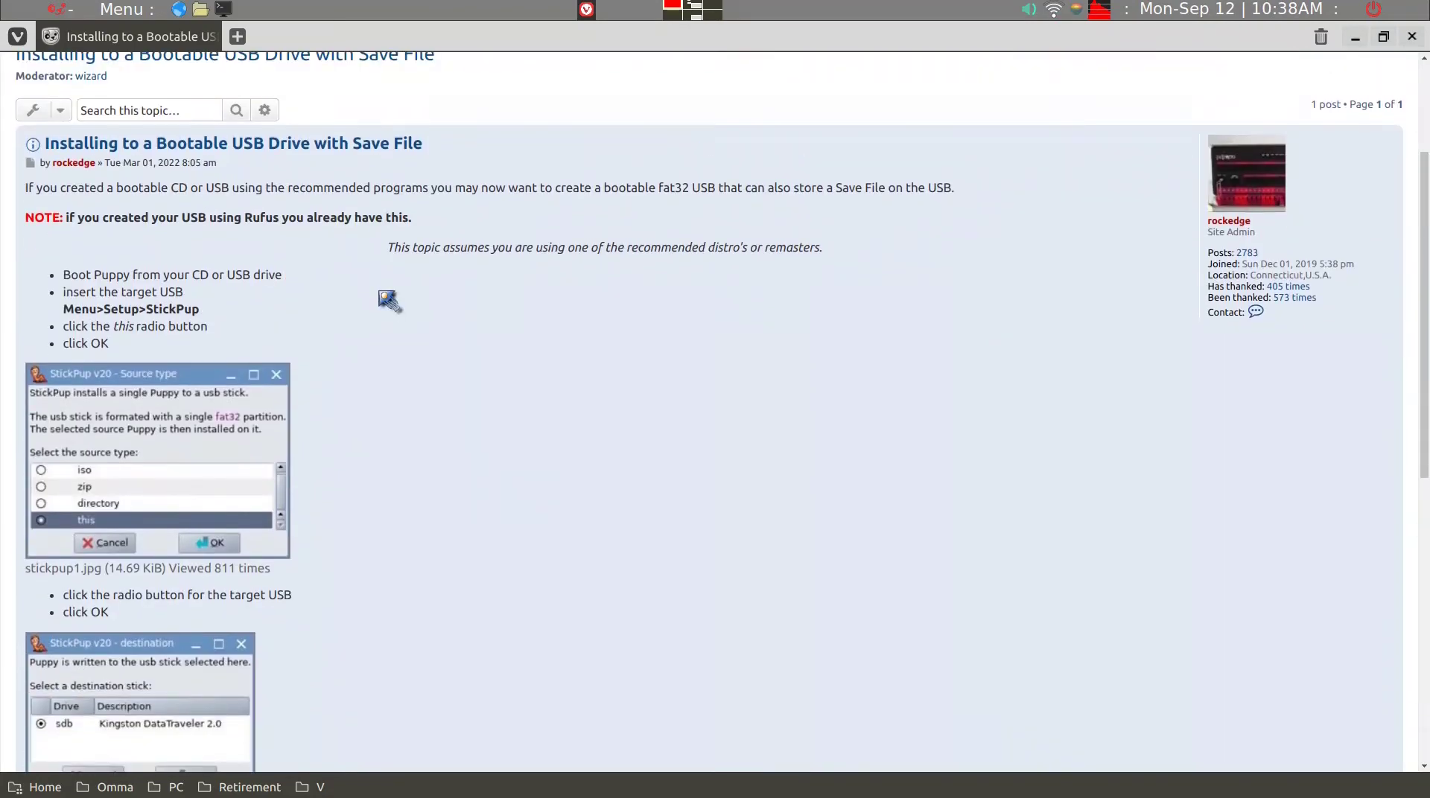
pyautogui.scroll(-2, 390, 301)
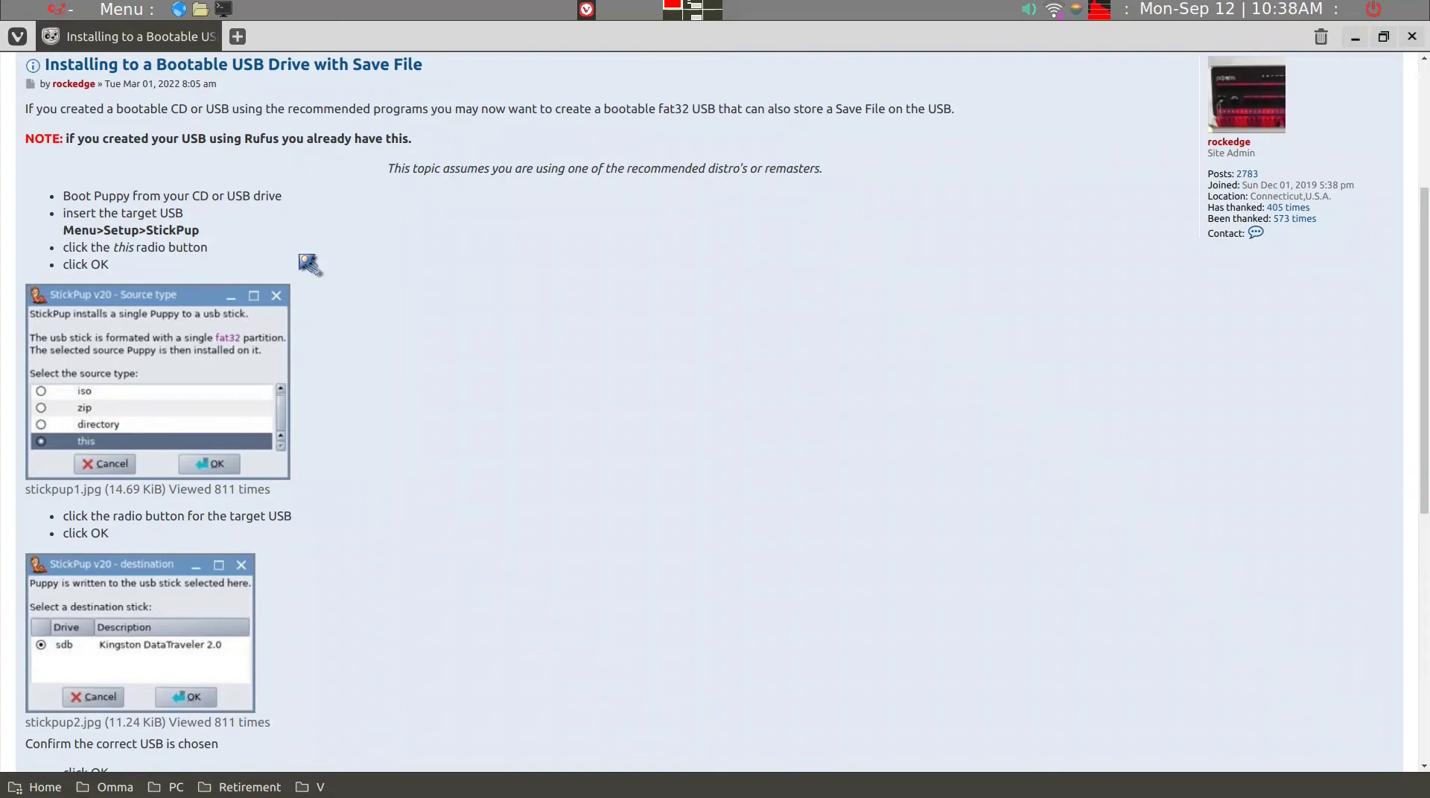
pyautogui.scroll(-5, 310, 265)
pyautogui.scroll(4, 310, 265)
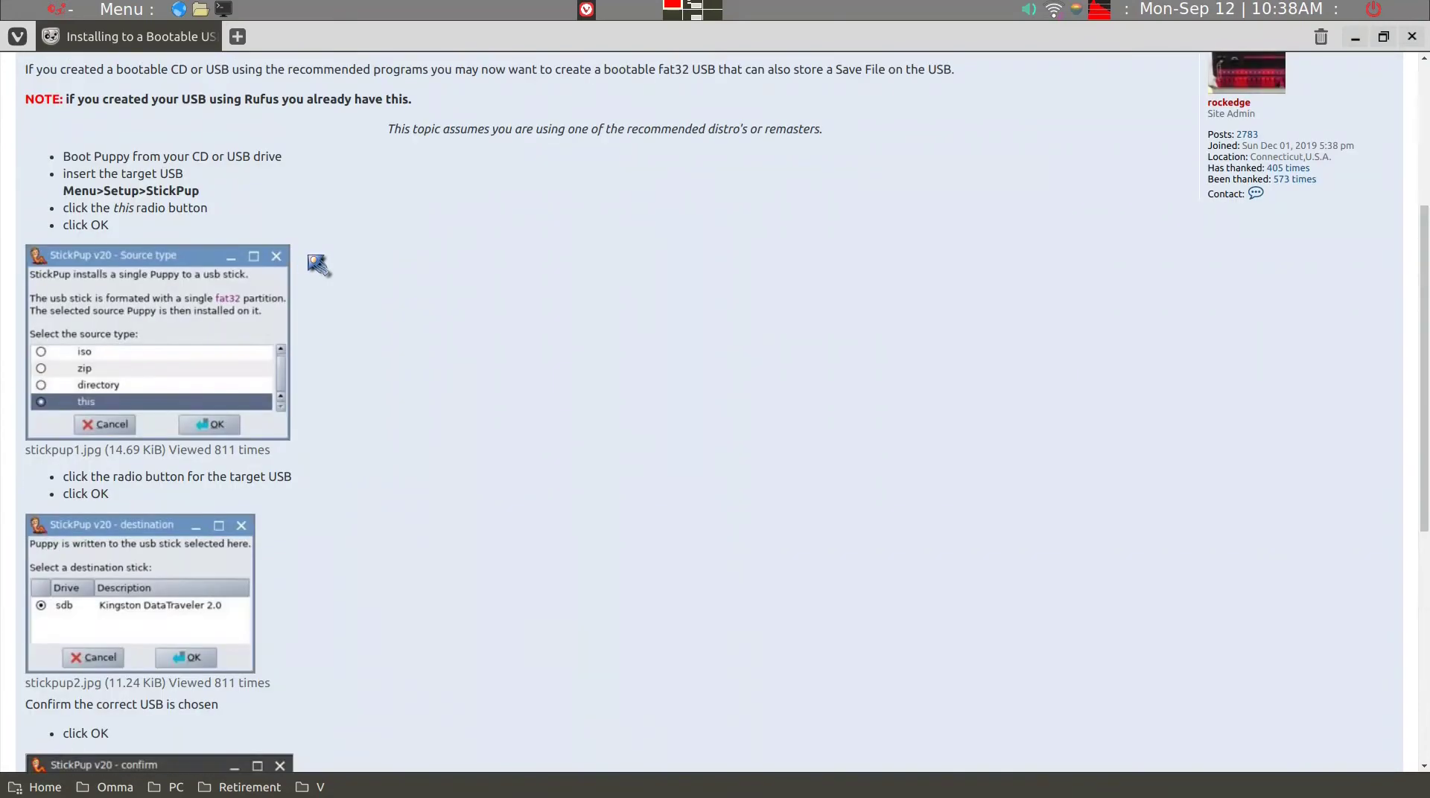
pyautogui.scroll(3, 358, 270)
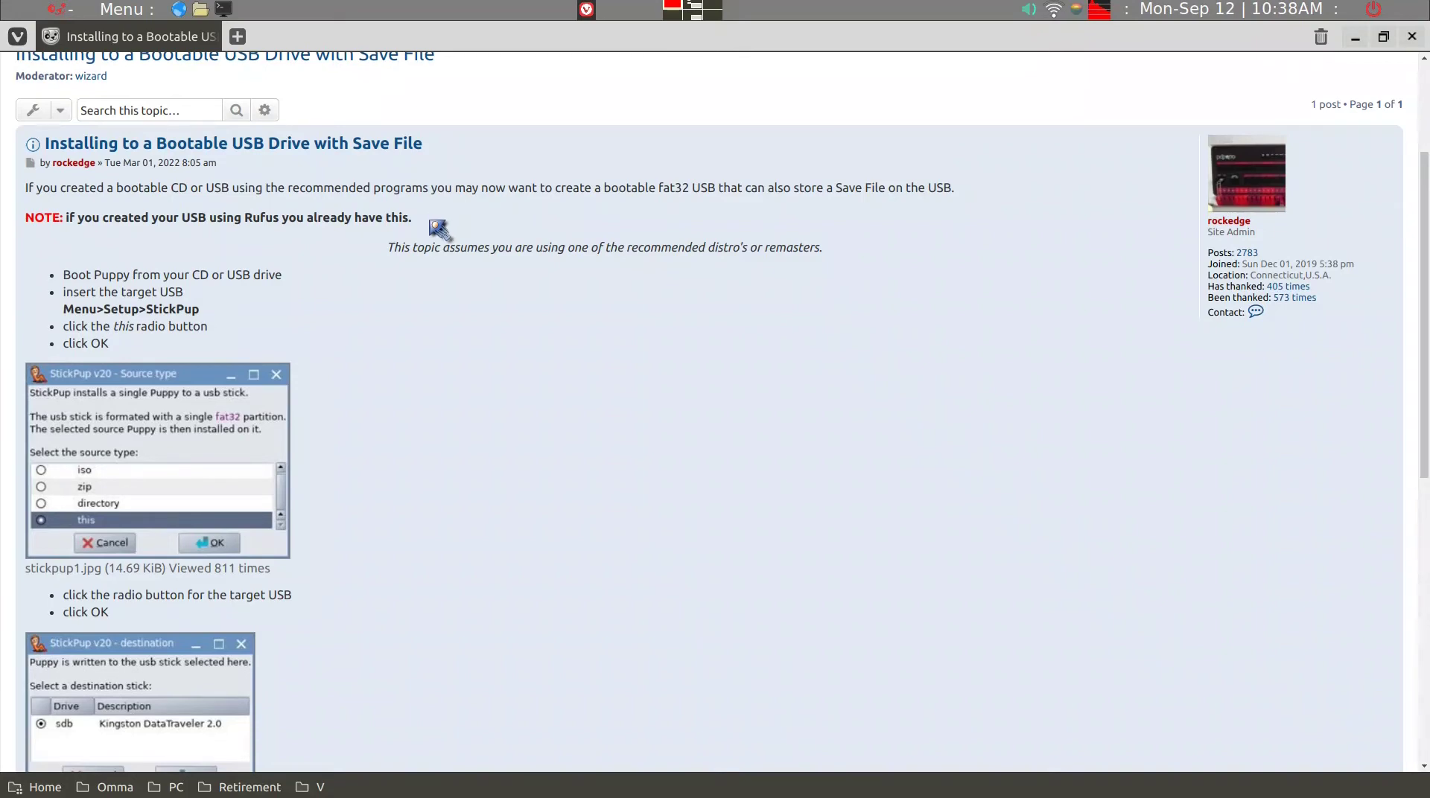
pyautogui.scroll(-10, 440, 230)
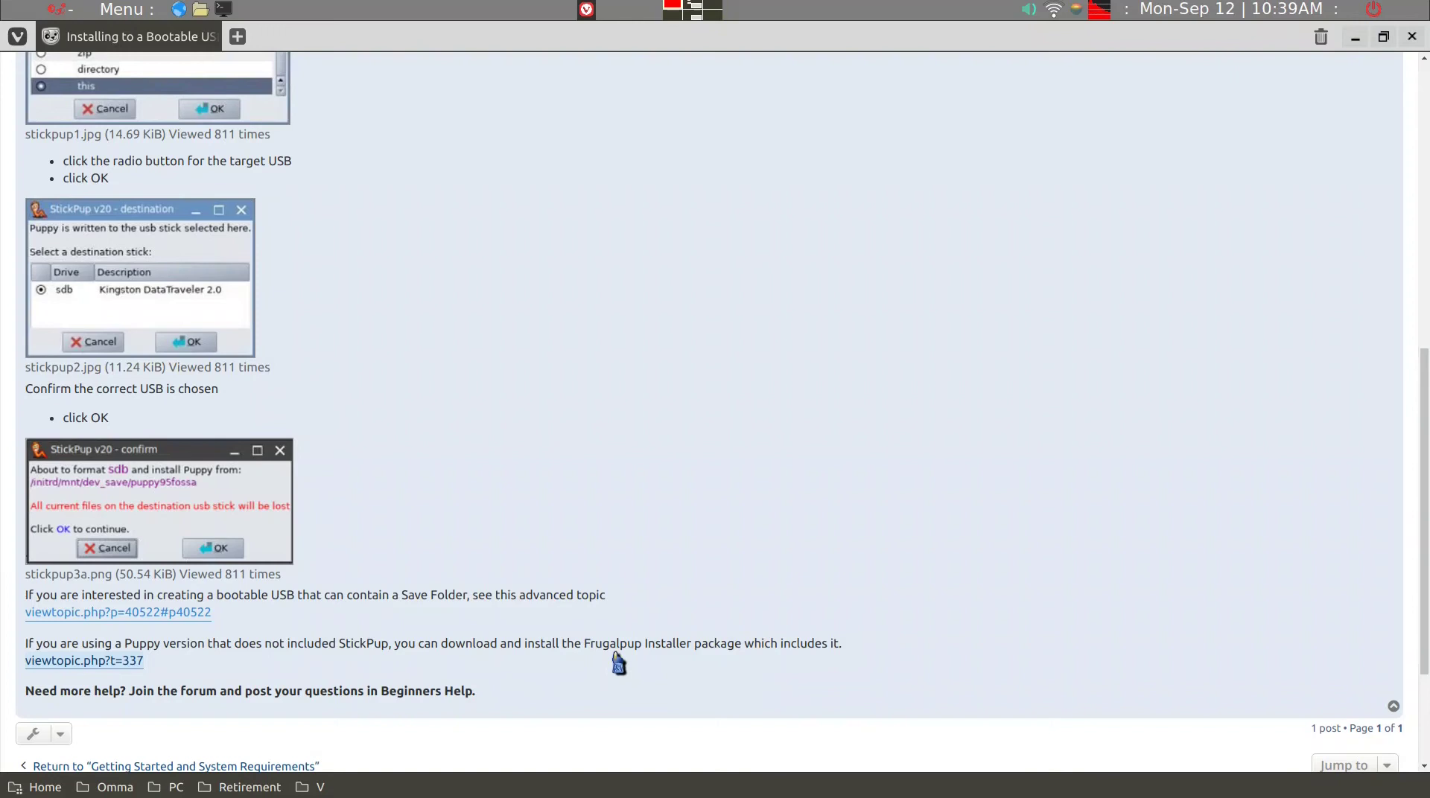
pyautogui.scroll(-1, 671, 649)
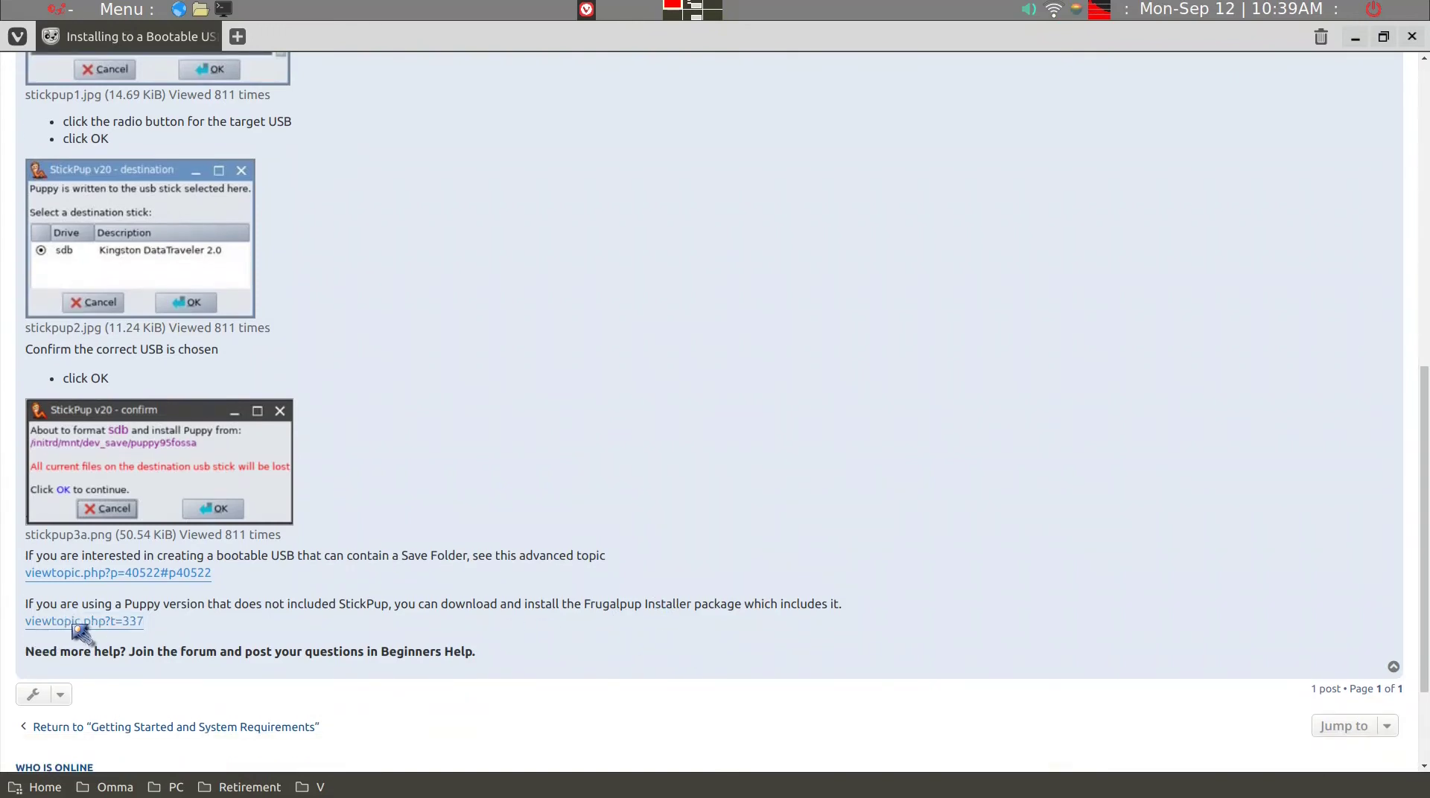
pyautogui.scroll(1, 82, 634)
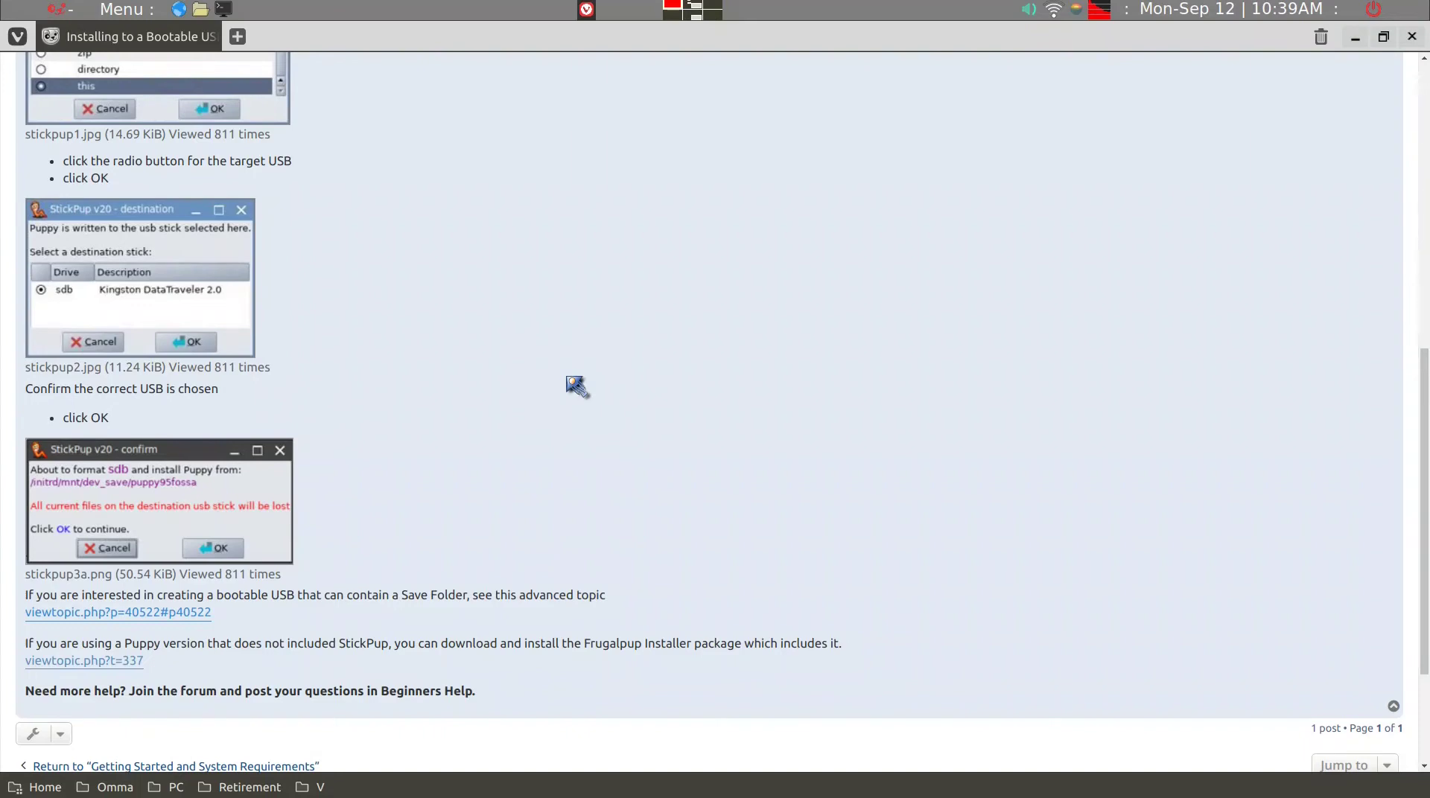
# Step: Switch to the workspace showing the frugalpup-37.pet download and the USB stick's files, and reposition the stick's folder window
pyautogui.hotkey('ctrl', 'alt', 'Right')
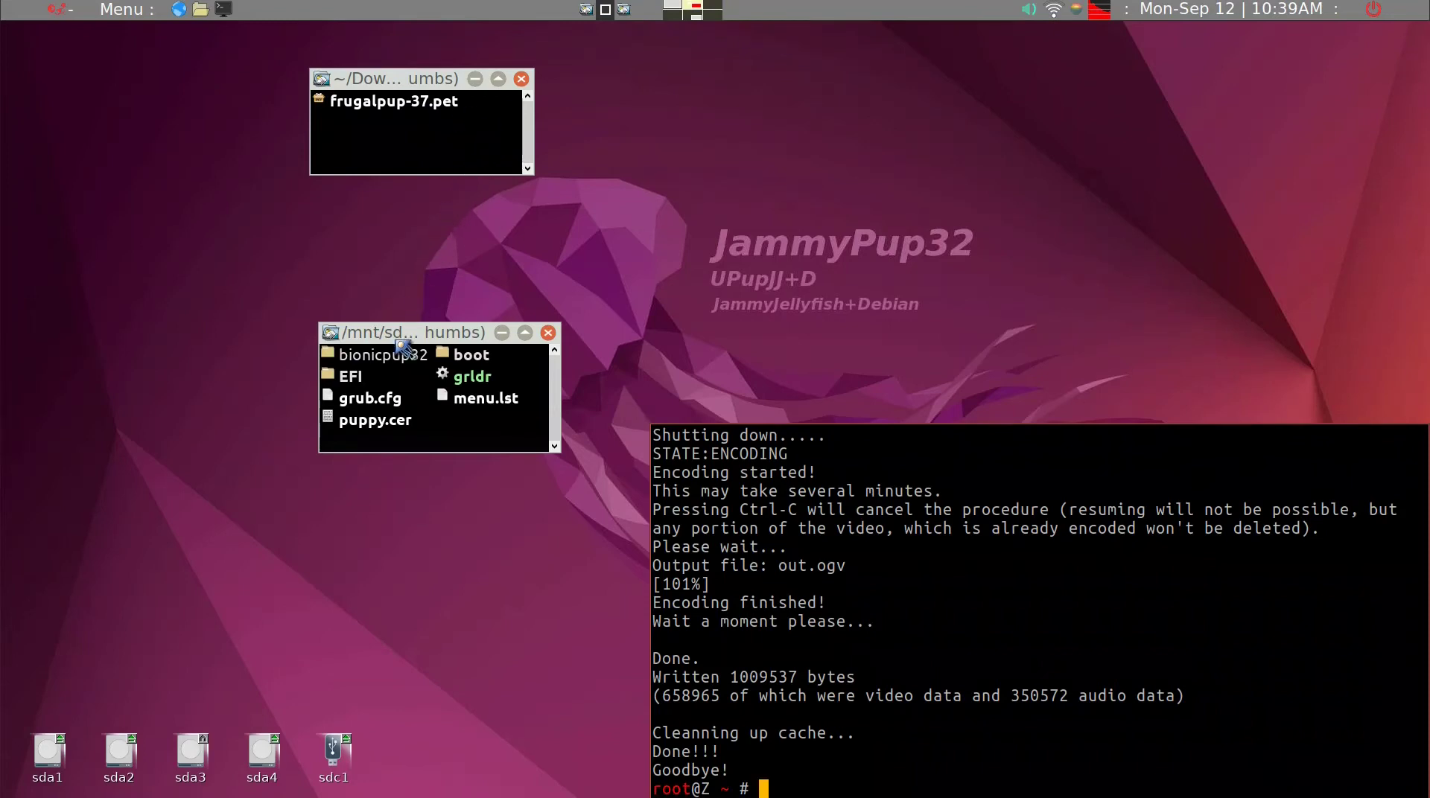
pyautogui.moveTo(389, 330); pyautogui.dragTo(317, 372)
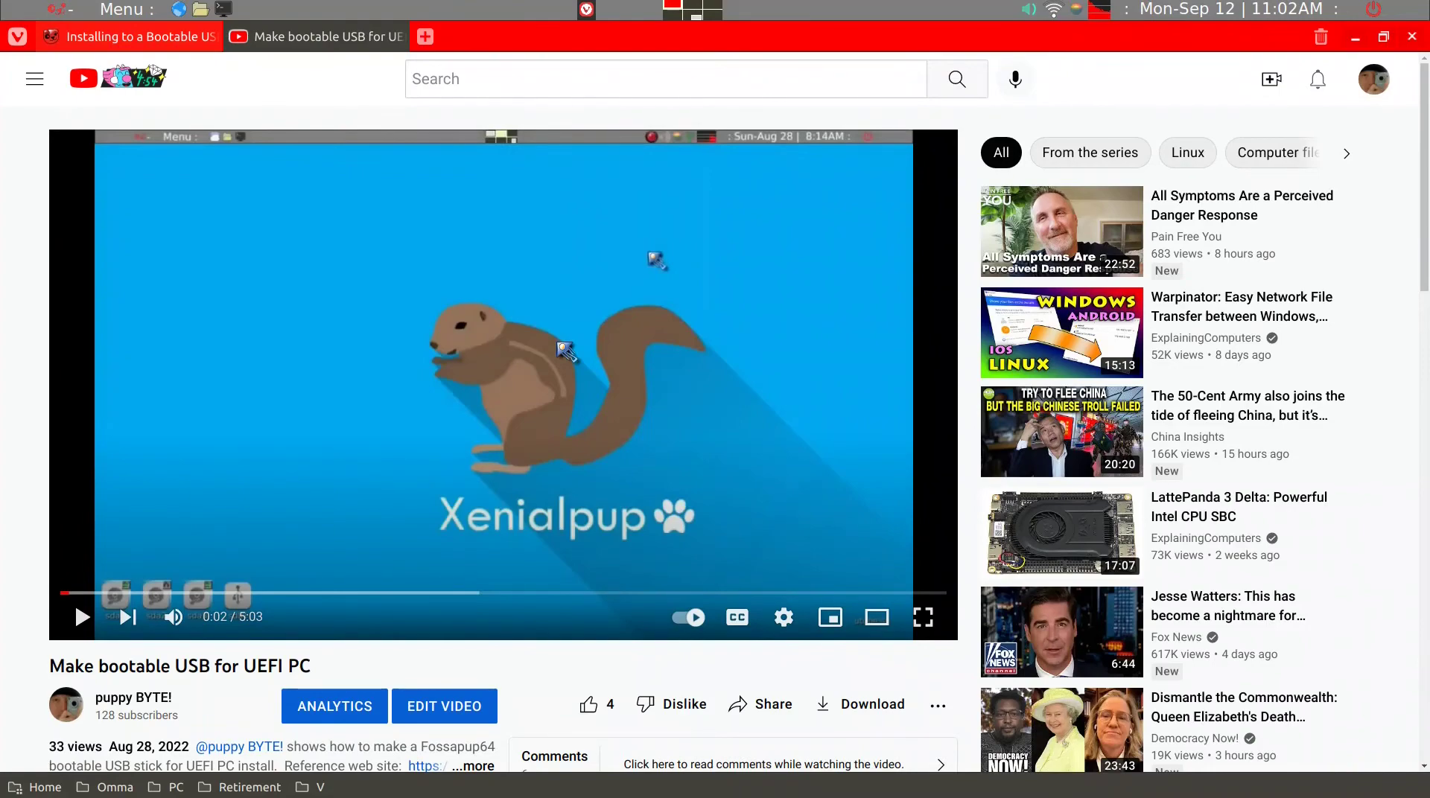
# Step: Leave the browser for the empty desktop and try to start the StickPup USB stick installer
pyautogui.hotkey('alt', 'F4')
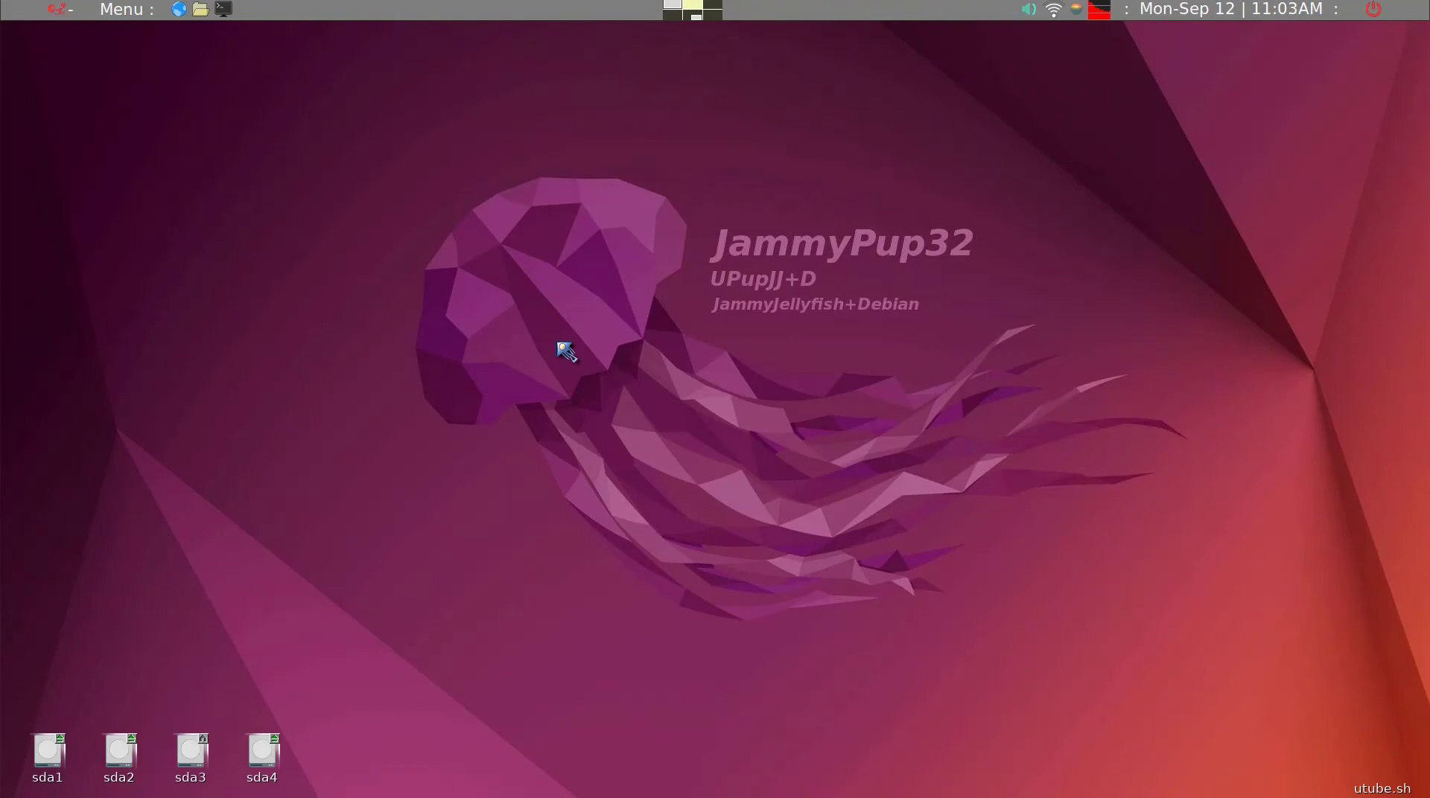
pyautogui.rightClick(558, 344)
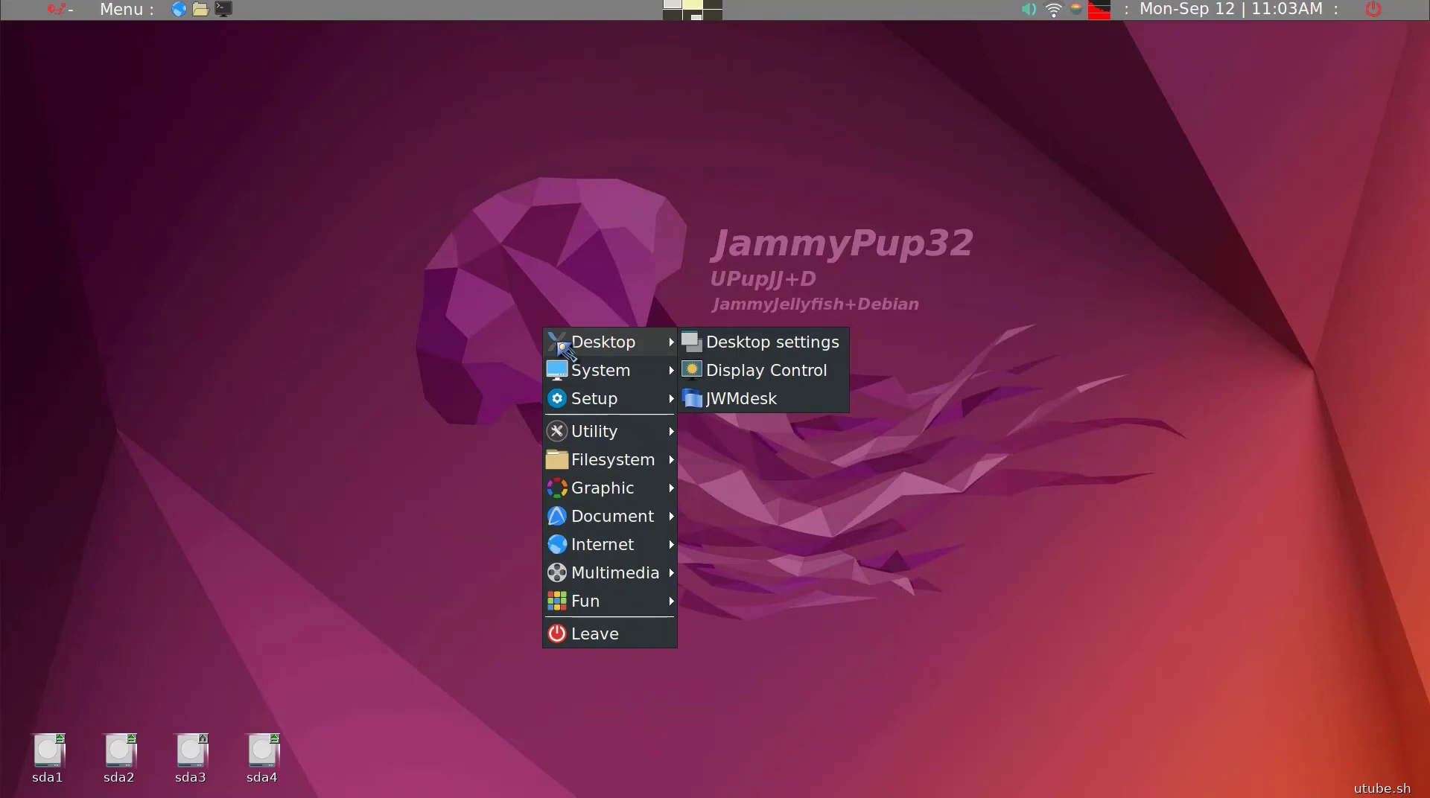
pyautogui.moveTo(562, 402)
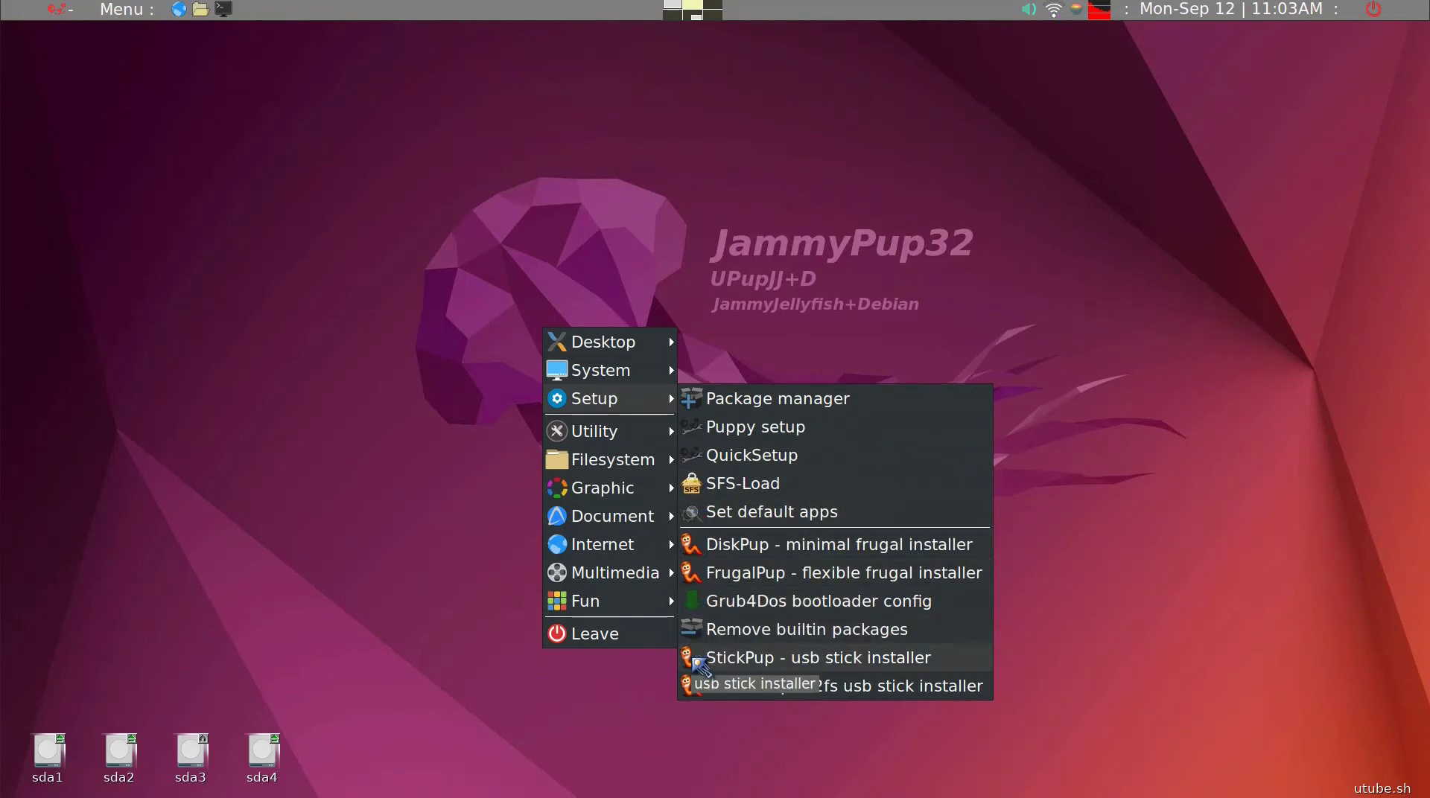
pyautogui.click(700, 658)
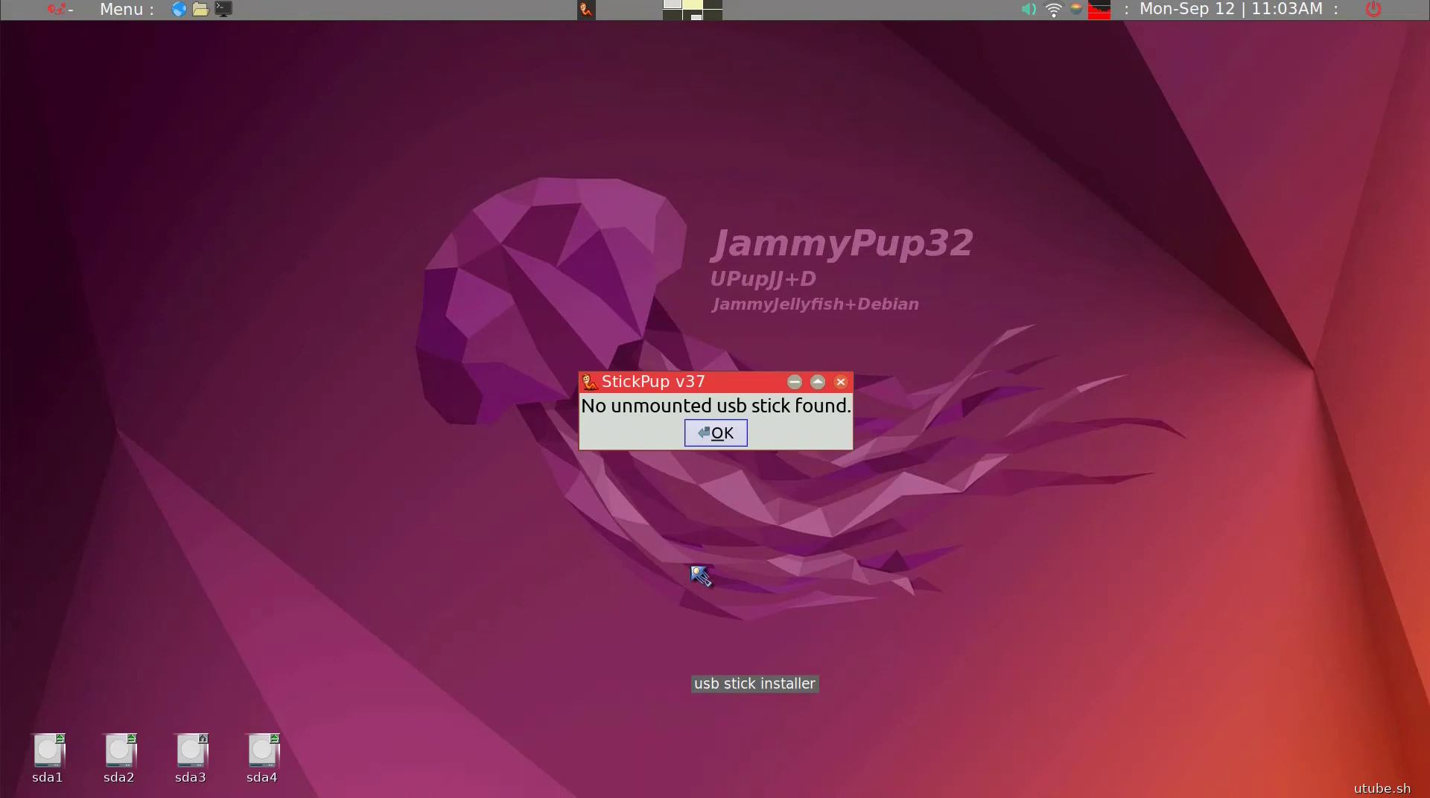
pyautogui.click(715, 435)
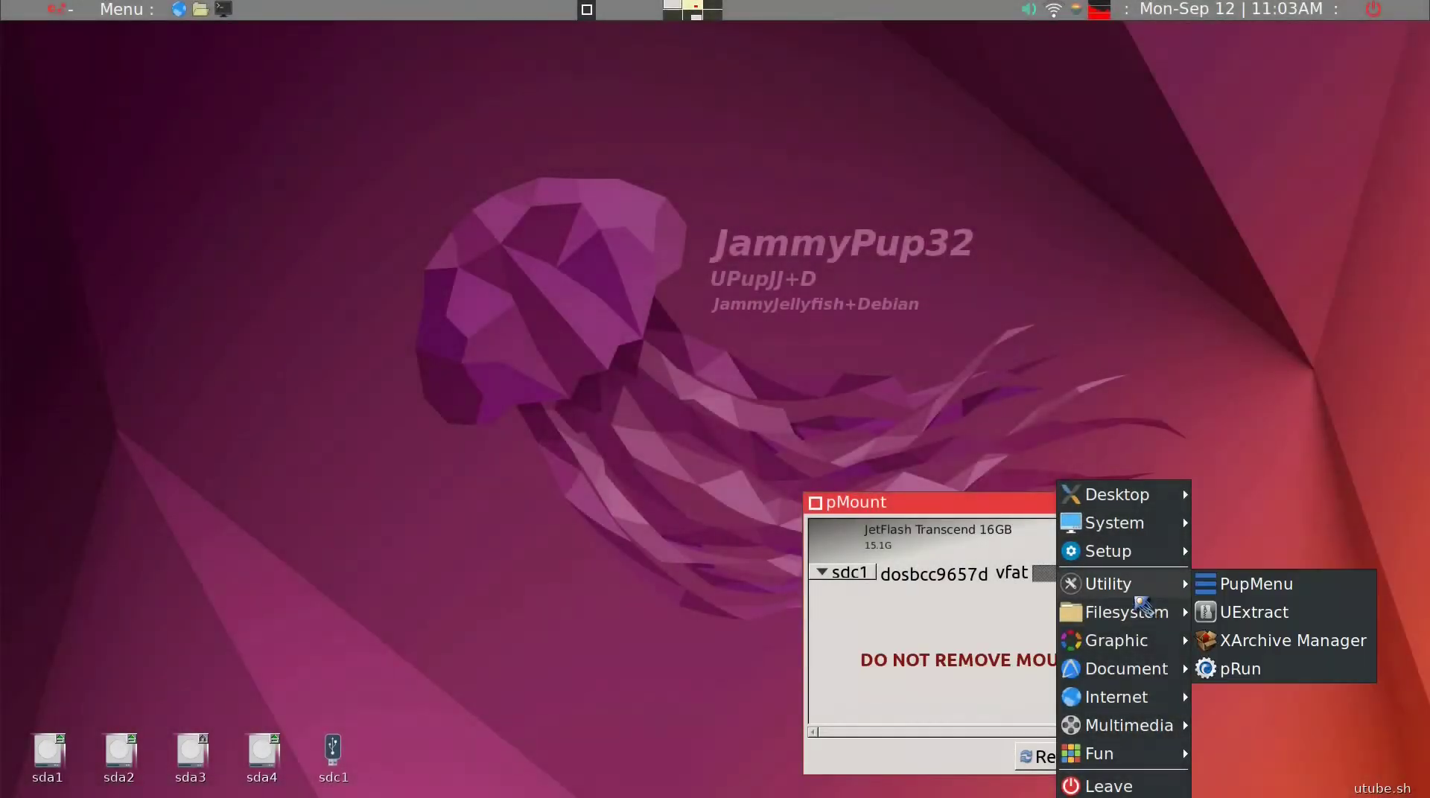
# Step: Start the StickPup USB stick installer and move its source type dialog clear of the pMount window
pyautogui.moveTo(1128, 553)
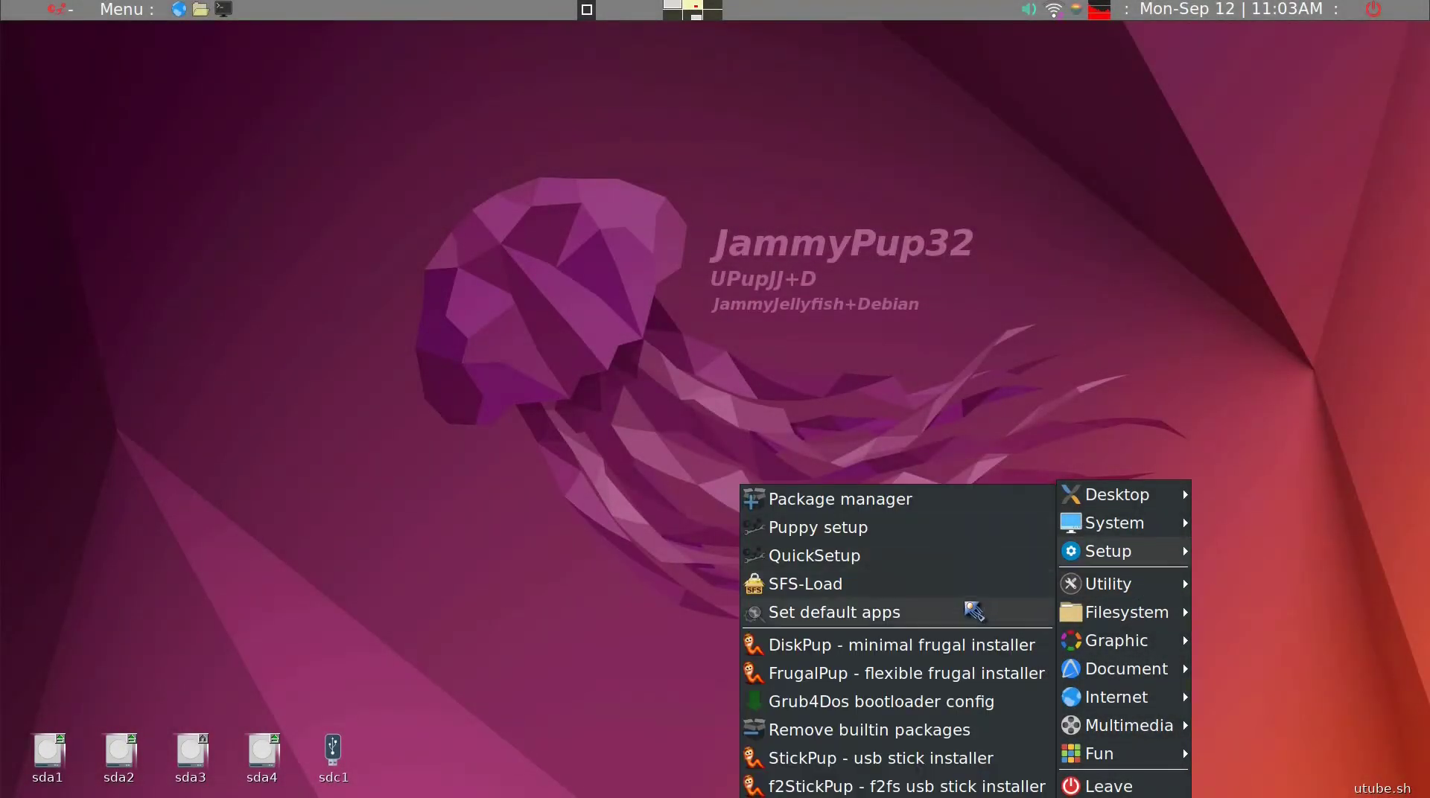
pyautogui.click(795, 759)
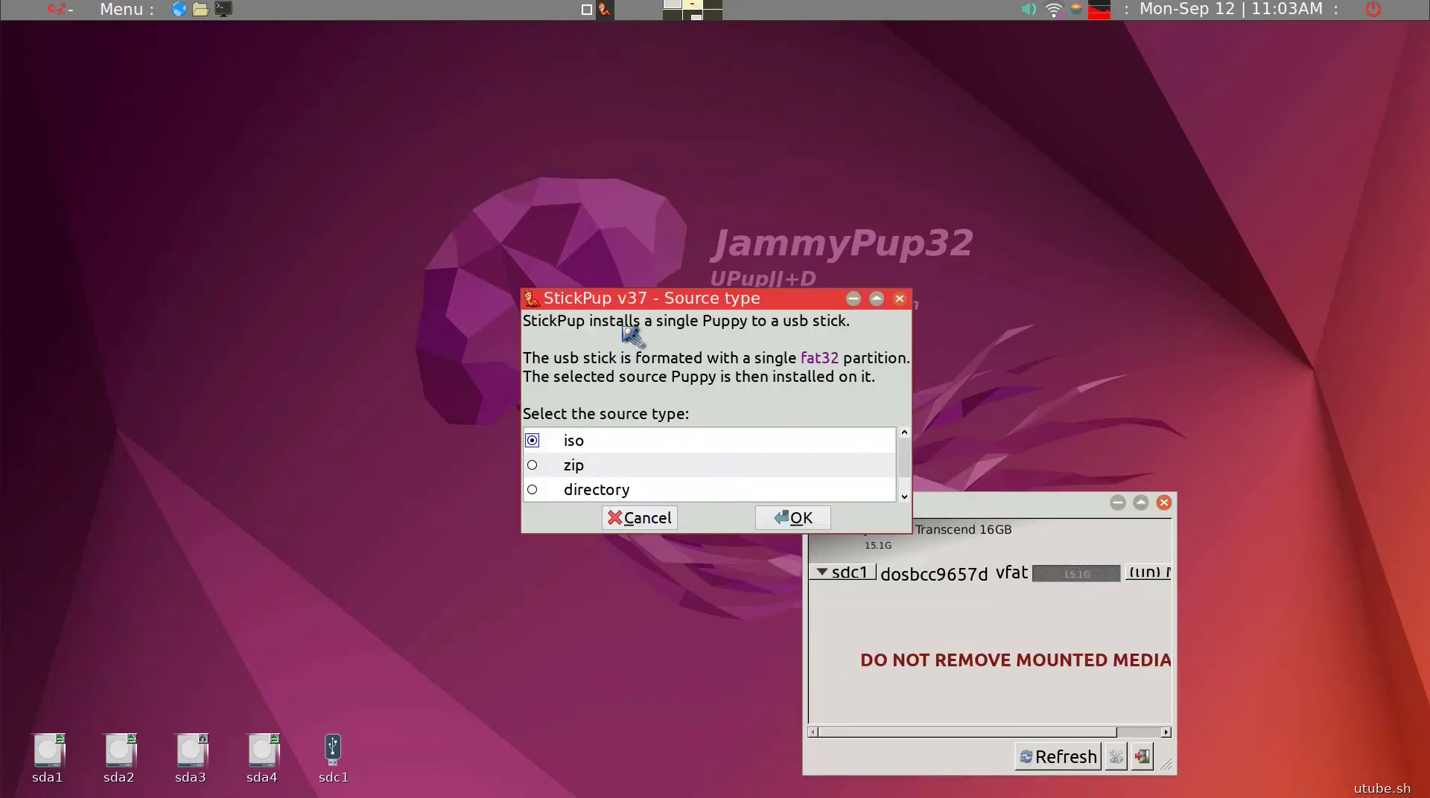
pyautogui.moveTo(632, 303); pyautogui.dragTo(662, 243)
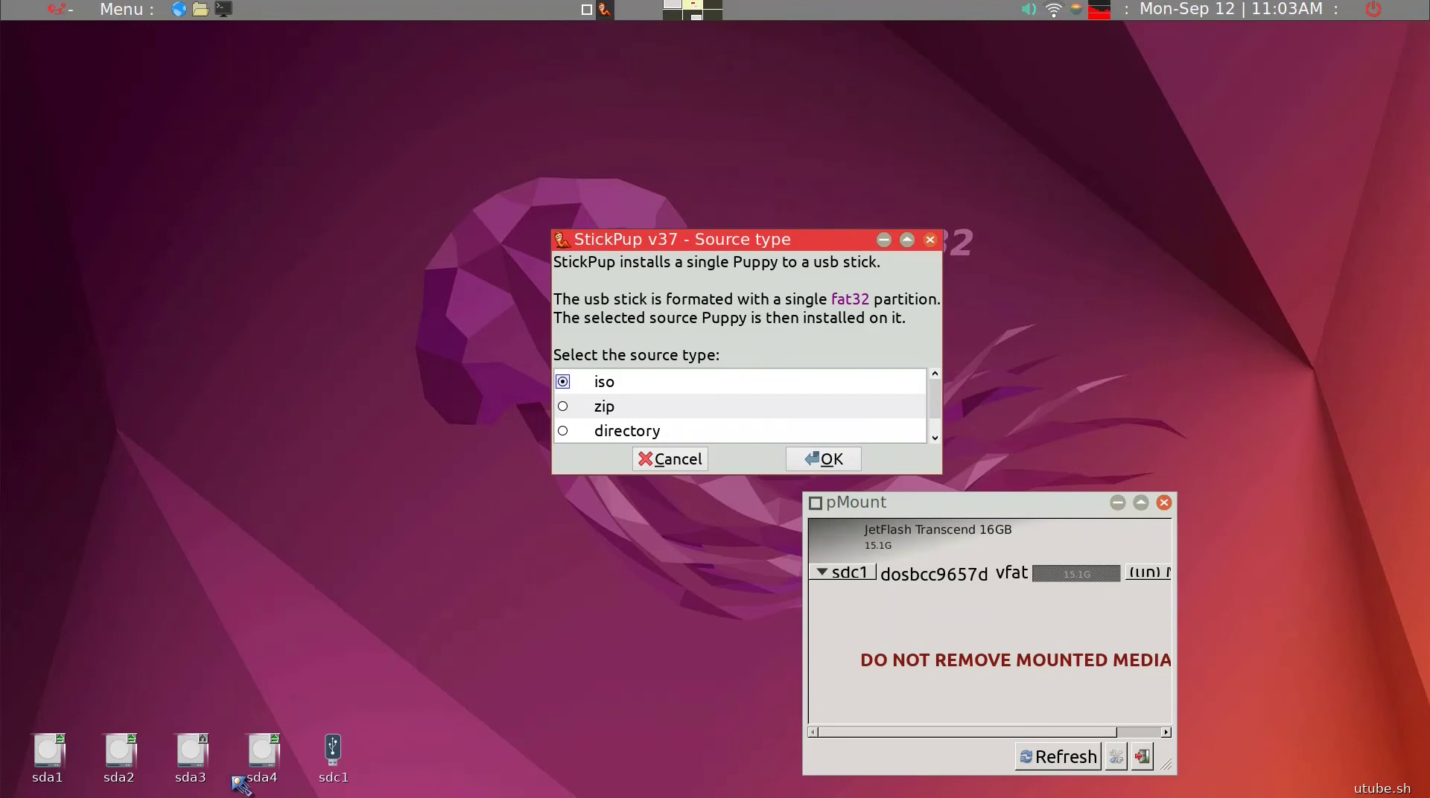
# Step: Open the /mnt/sda4/Linux/32bit folder and place its window clear of the StickPup dialog
pyautogui.click(263, 771)
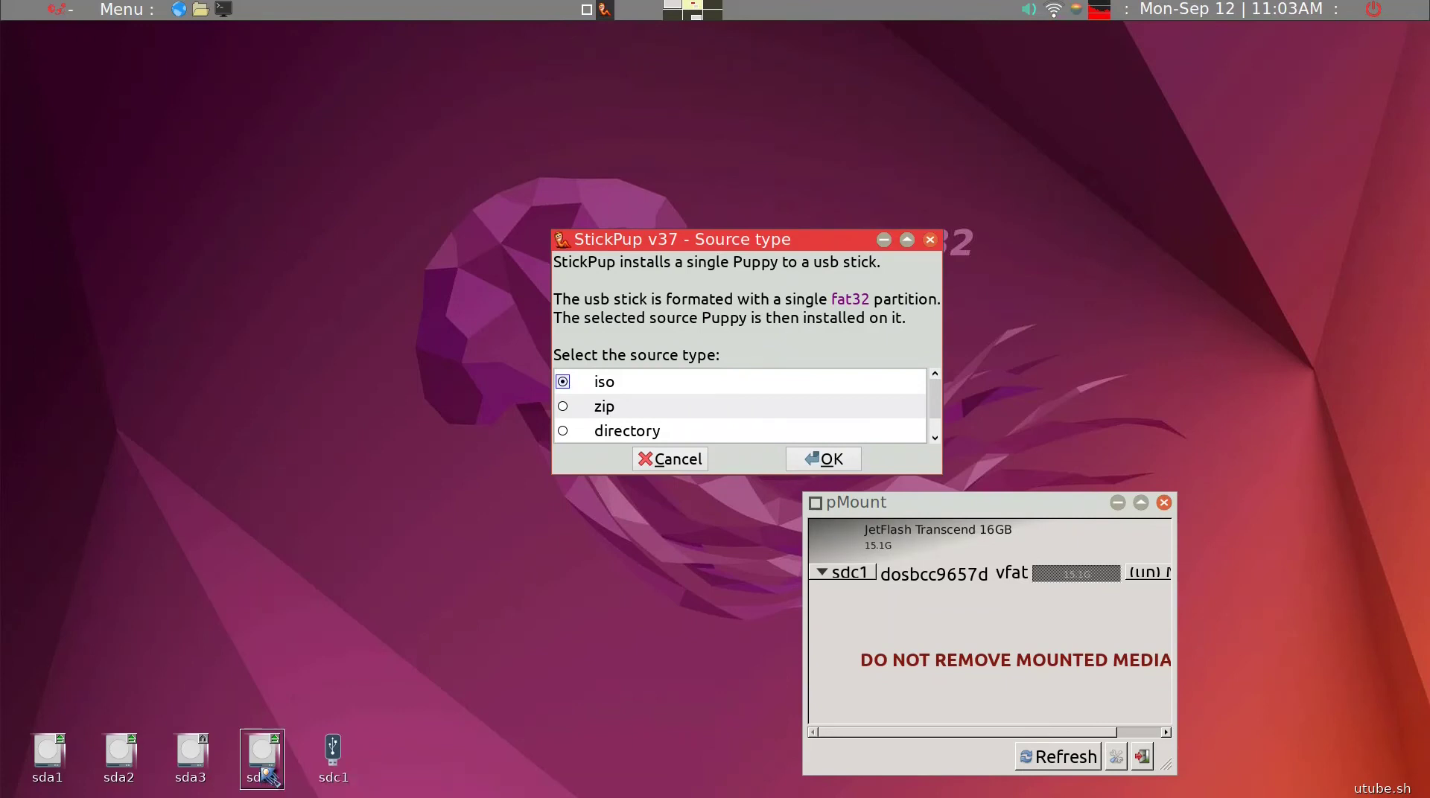
pyautogui.click(33, 418)
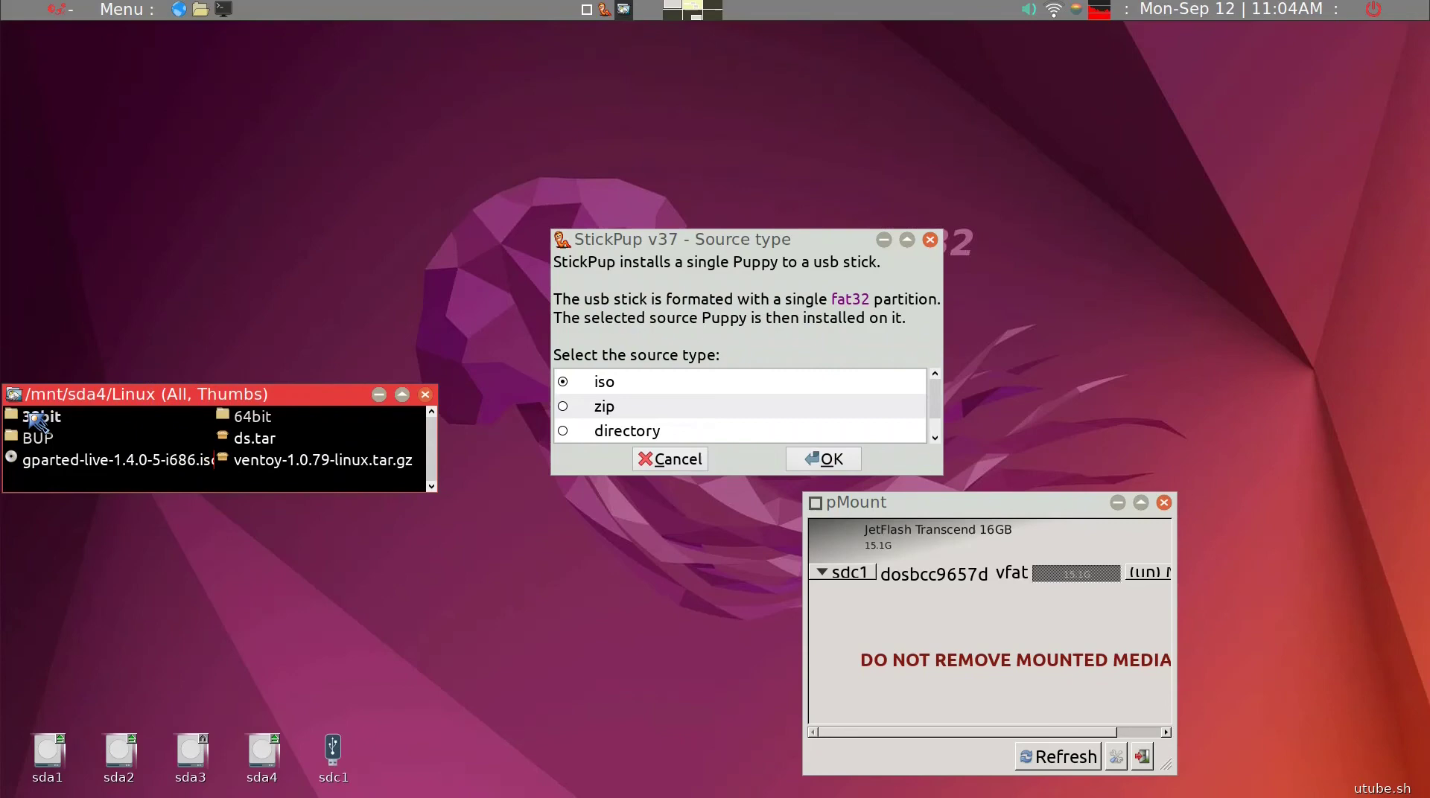
pyautogui.click(60, 421)
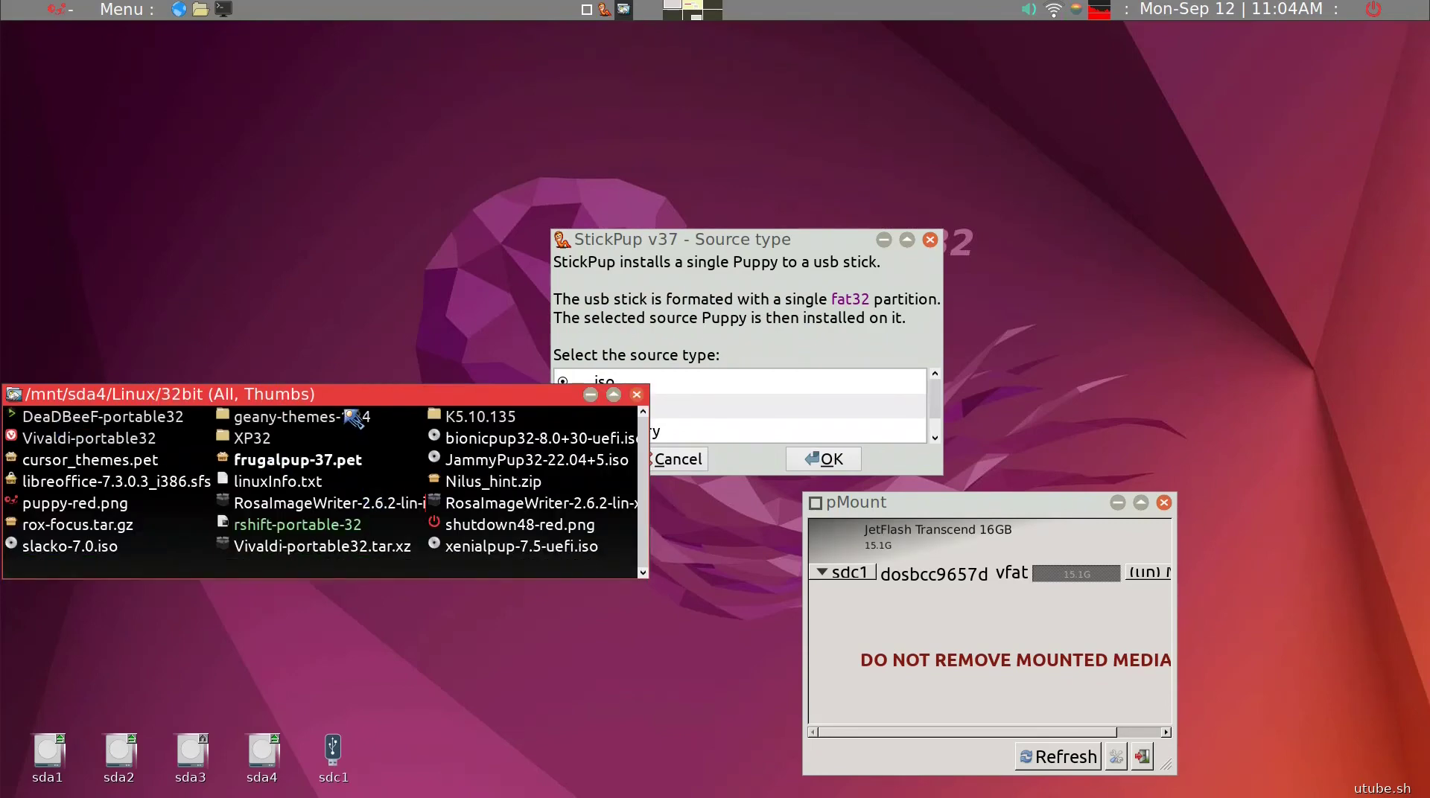
pyautogui.moveTo(338, 398); pyautogui.dragTo(356, 540)
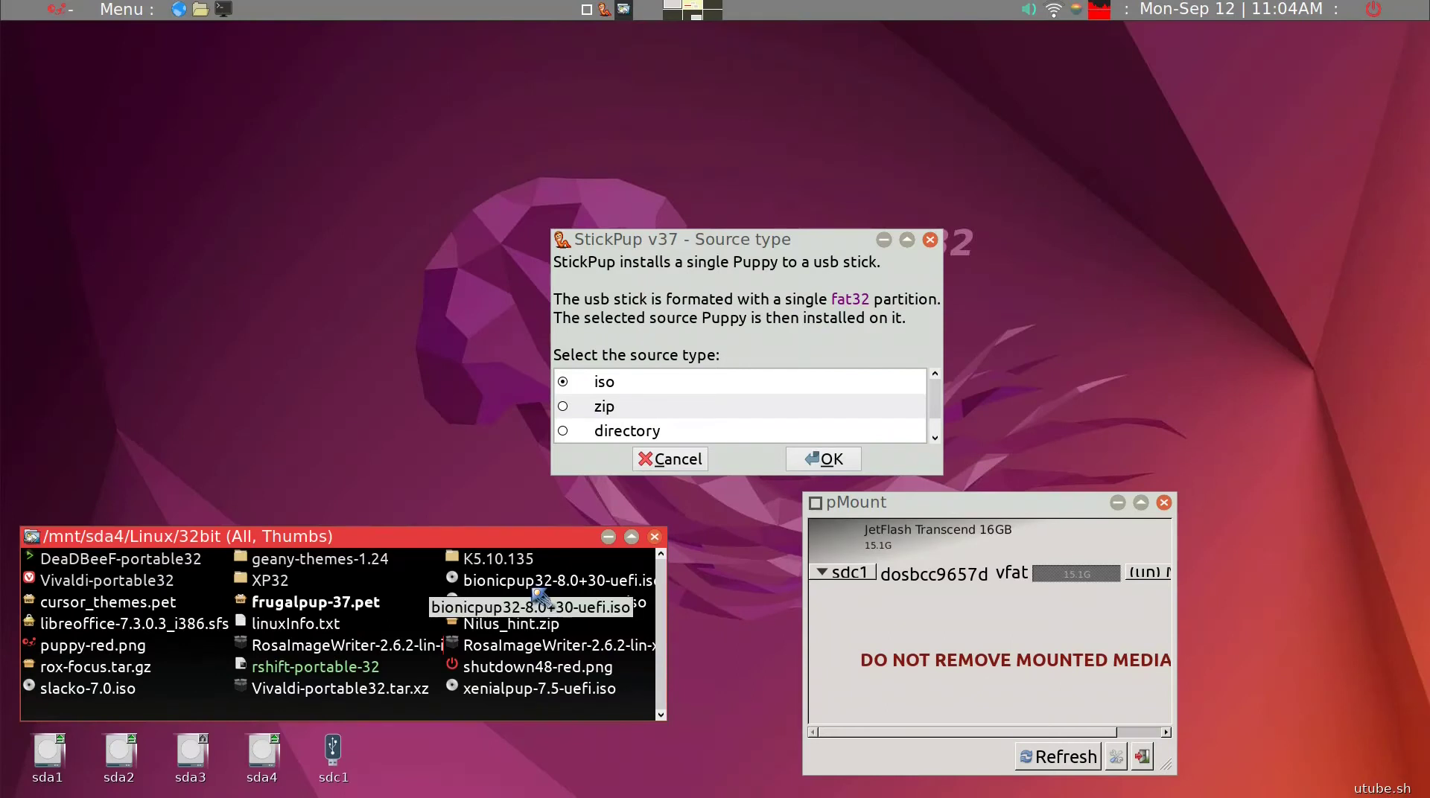
pyautogui.moveTo(542, 596)
pyautogui.mouseDown()
pyautogui.moveTo(645, 600)
pyautogui.moveTo(568, 595)
pyautogui.mouseUp()
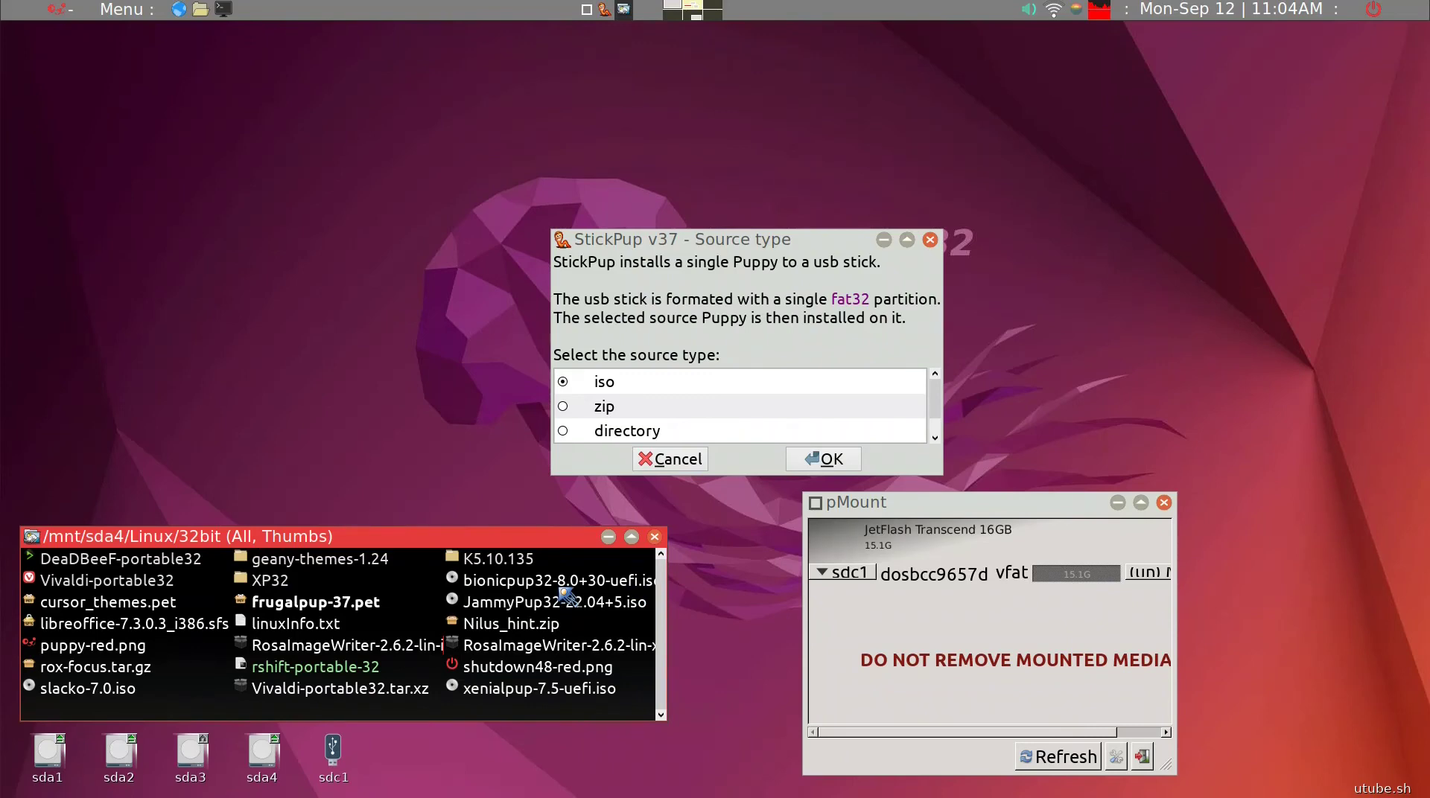
pyautogui.moveTo(567, 595); pyautogui.dragTo(570, 592)
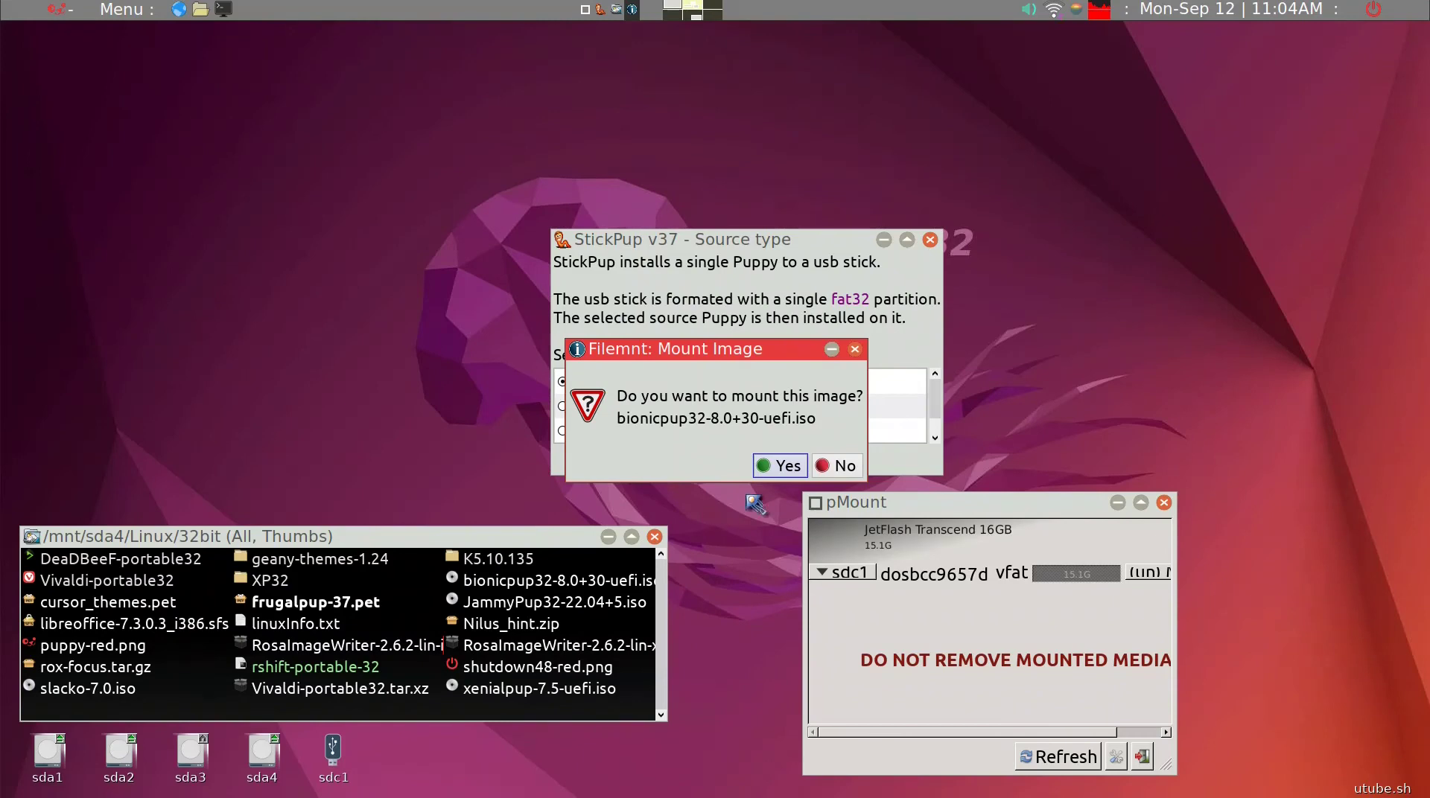
pyautogui.click(838, 465)
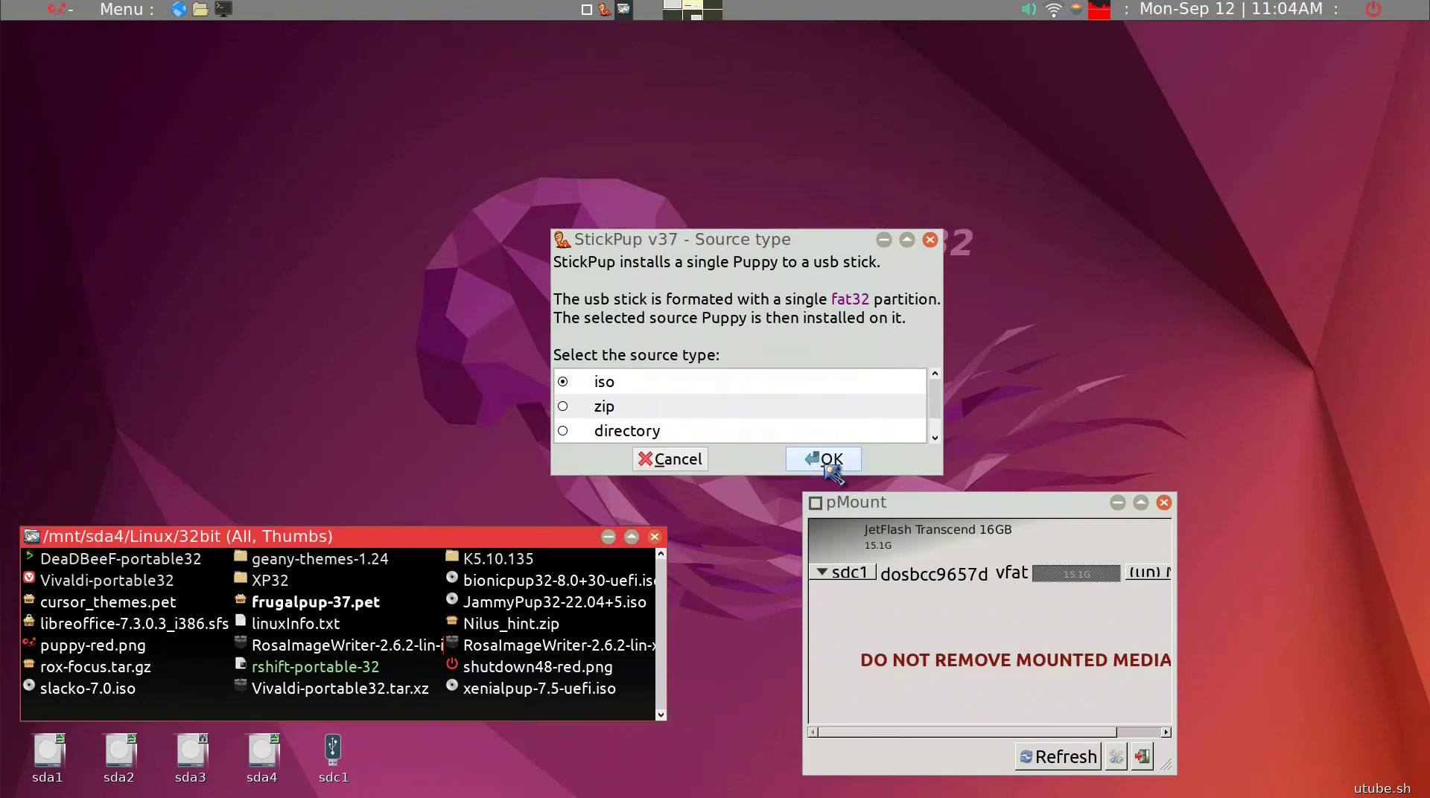
# Step: Accept iso as the StickPup source type and move the source file dialog clear of the 32bit folder window
pyautogui.click(681, 389)
pyautogui.click(825, 460)
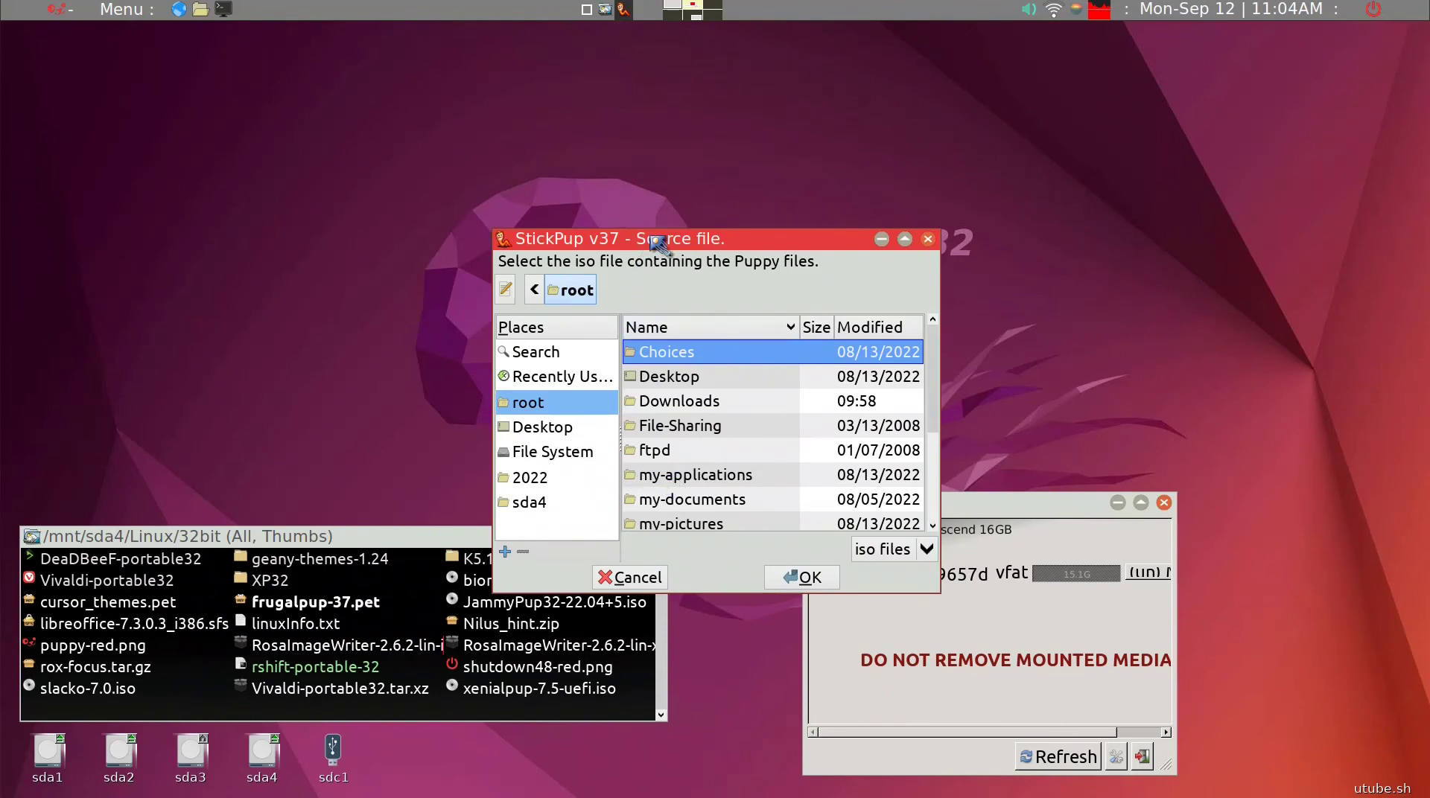
pyautogui.moveTo(639, 246); pyautogui.dragTo(803, 123)
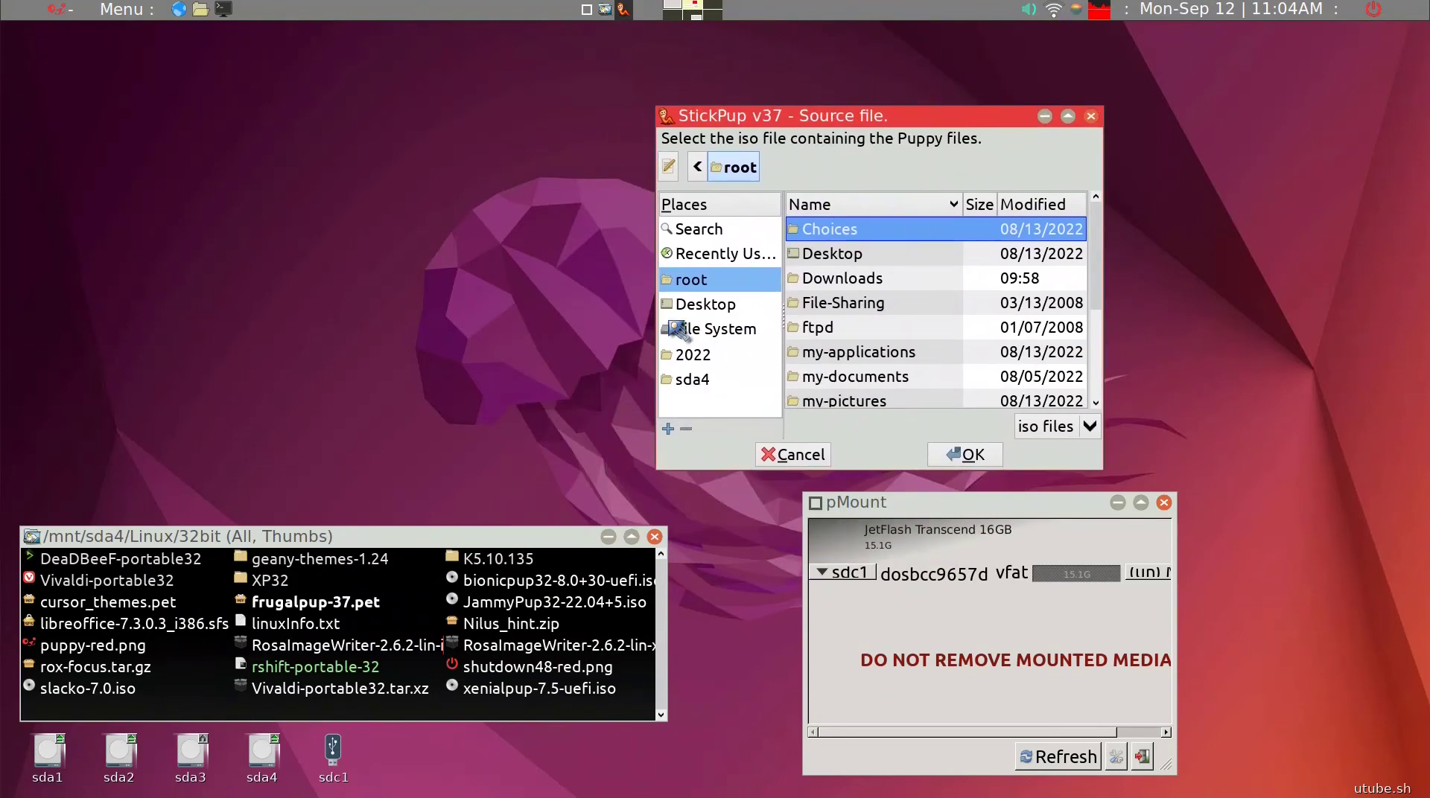
# Step: Supply bionicpup32-8.0+30-uefi.iso from the open 32bit folder as the StickPup source file and accept it
pyautogui.click(556, 596)
pyautogui.moveTo(557, 585); pyautogui.dragTo(916, 332)
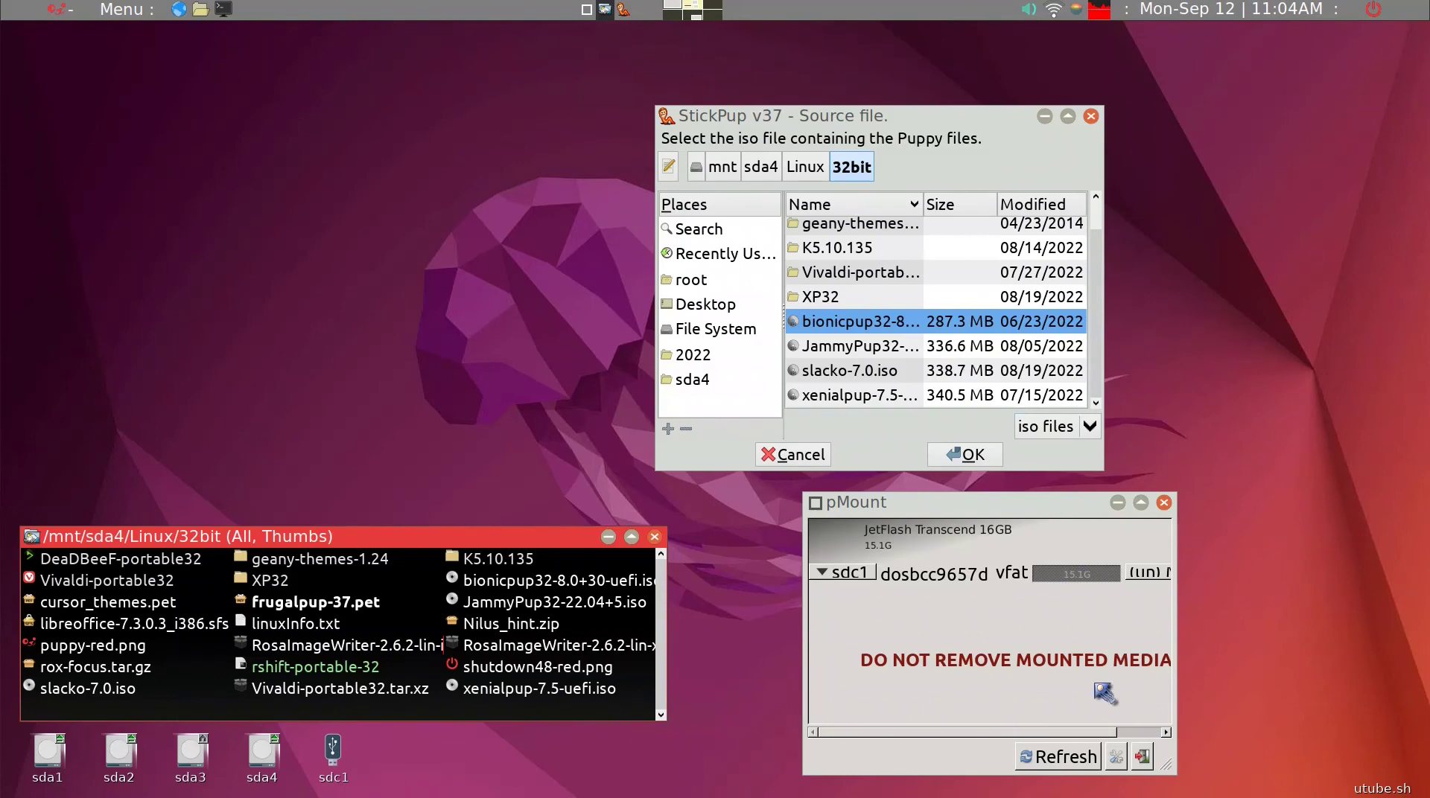
pyautogui.click(960, 453)
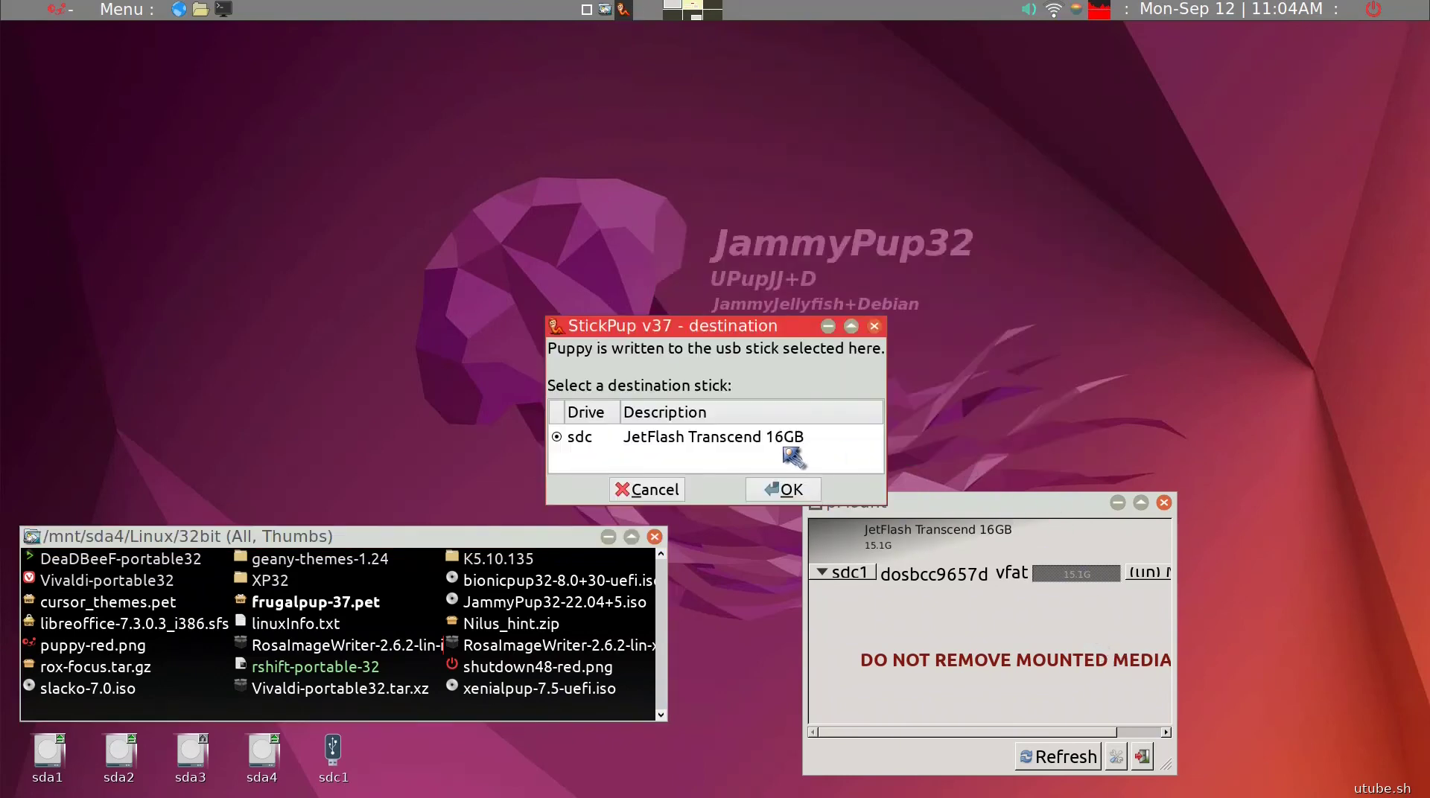
# Step: Select the sdc JetFlash Transcend 16GB stick as the destination and confirm formatting it and installing Puppy
pyautogui.click(750, 444)
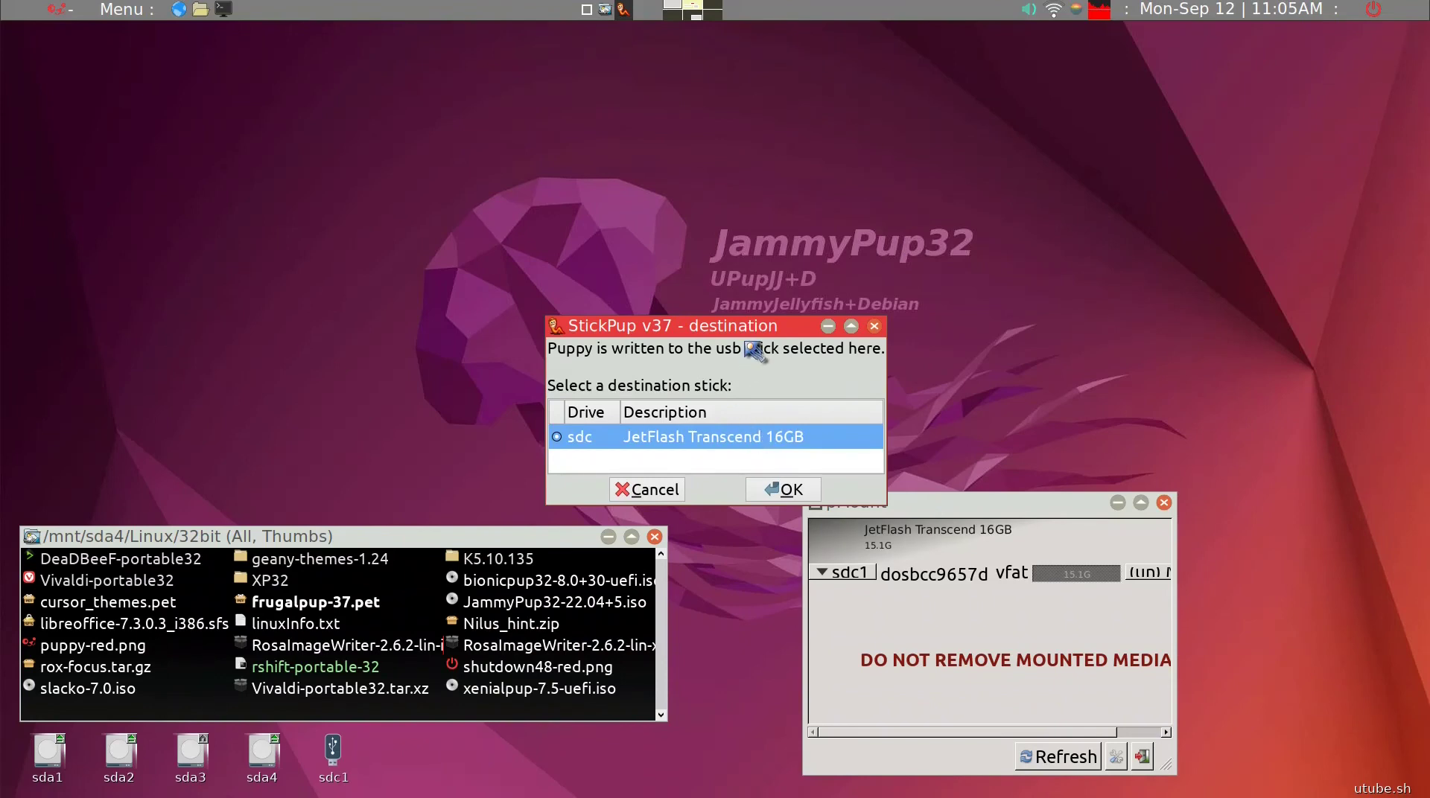
pyautogui.moveTo(745, 331); pyautogui.dragTo(769, 290)
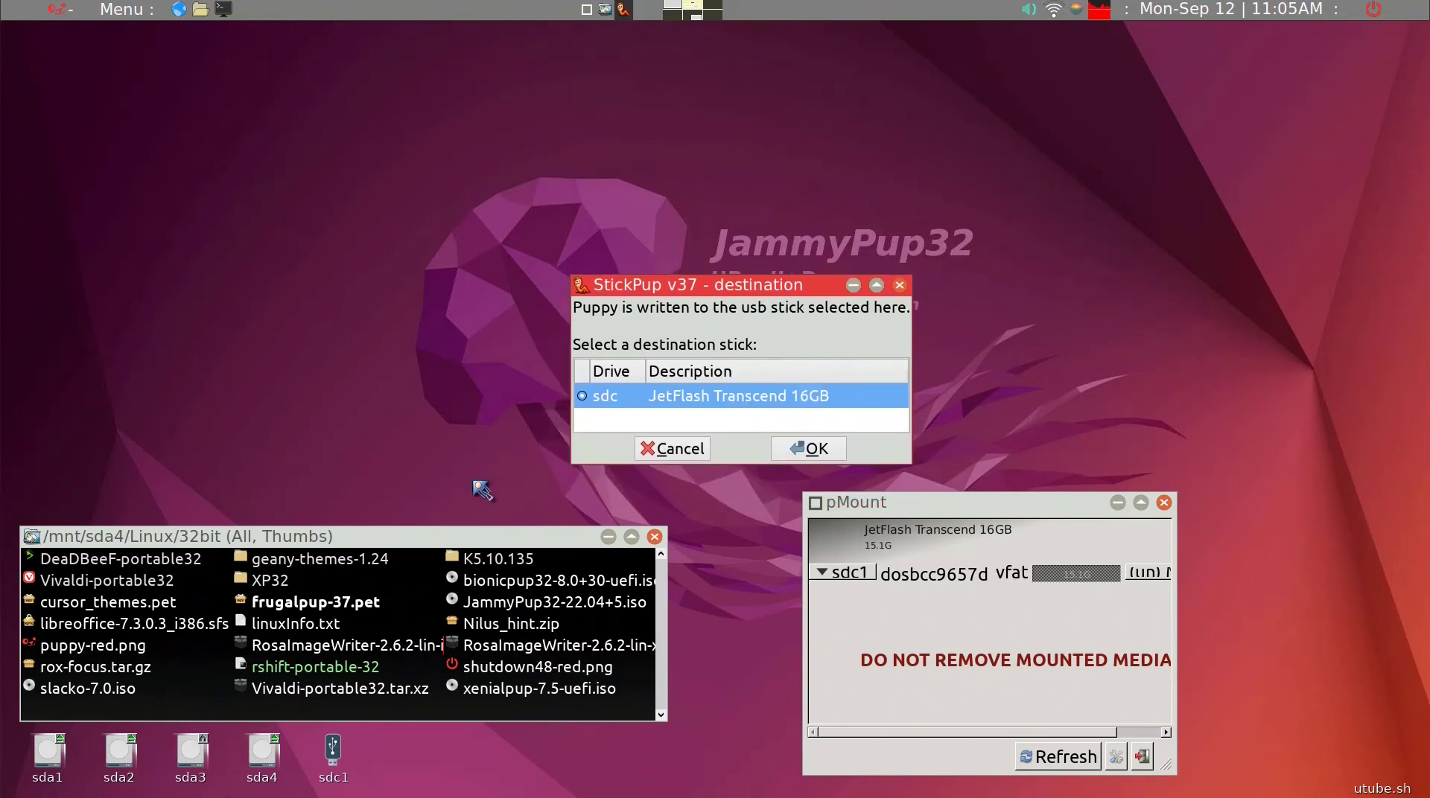
pyautogui.moveTo(436, 541); pyautogui.dragTo(447, 475)
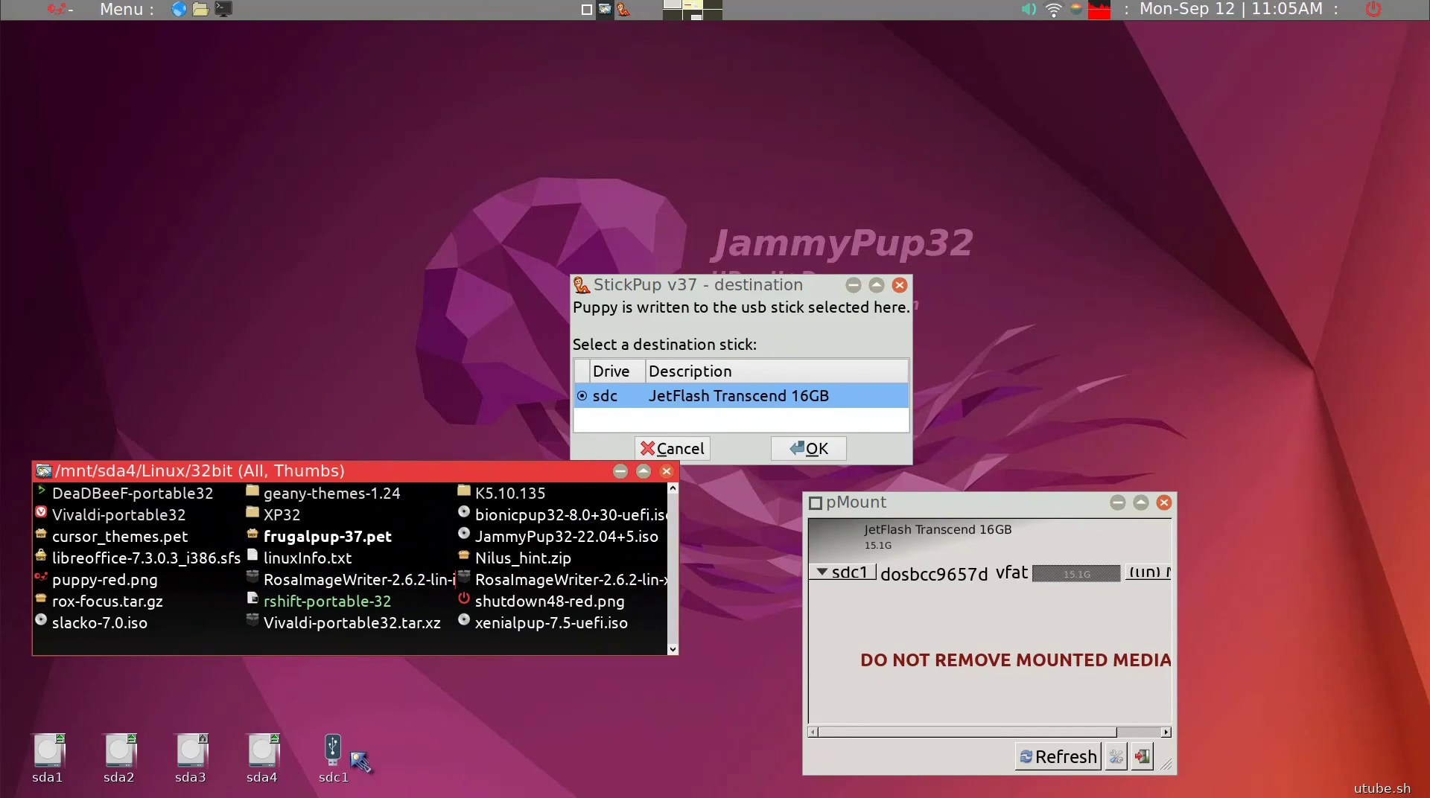
pyautogui.click(707, 292)
pyautogui.click(814, 453)
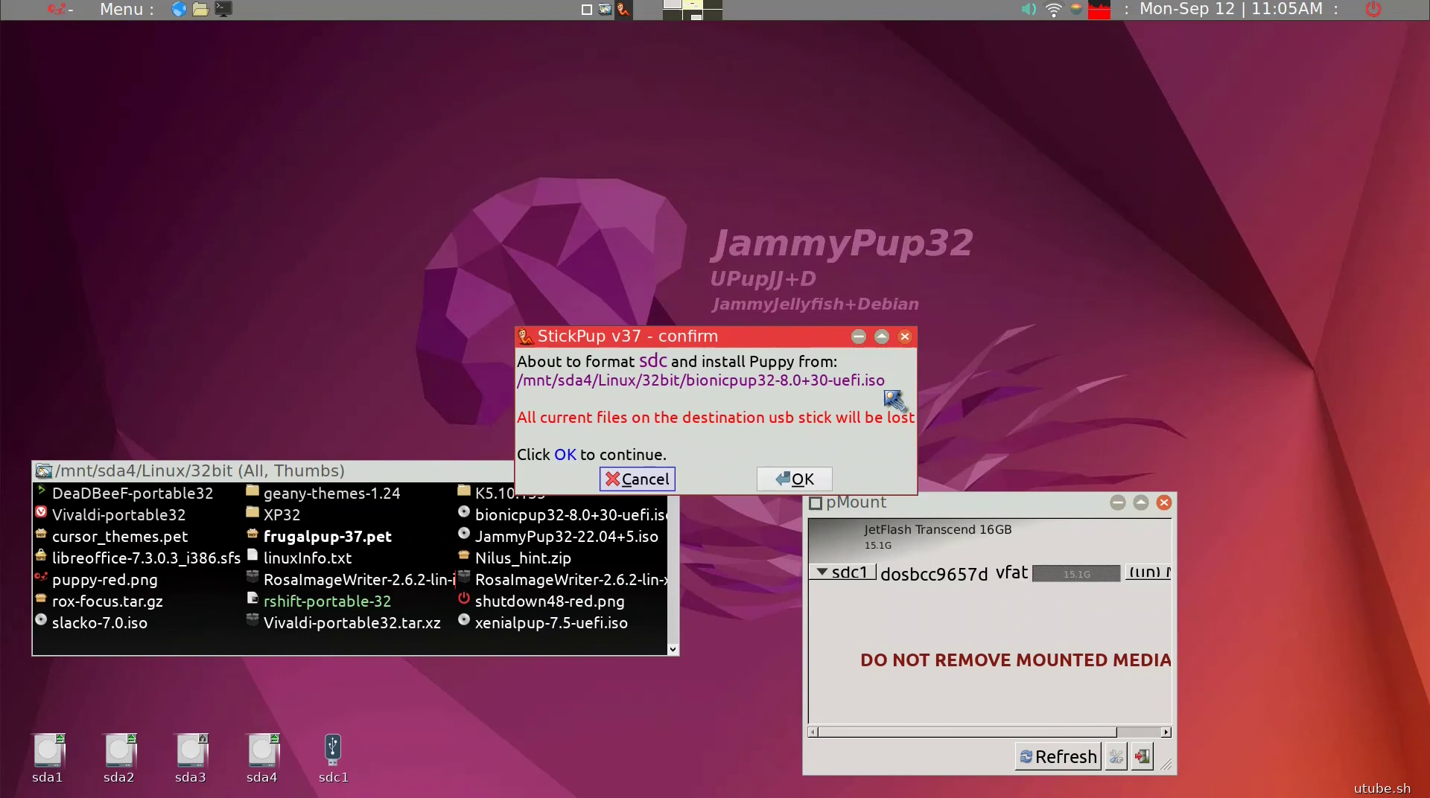
pyautogui.click(802, 483)
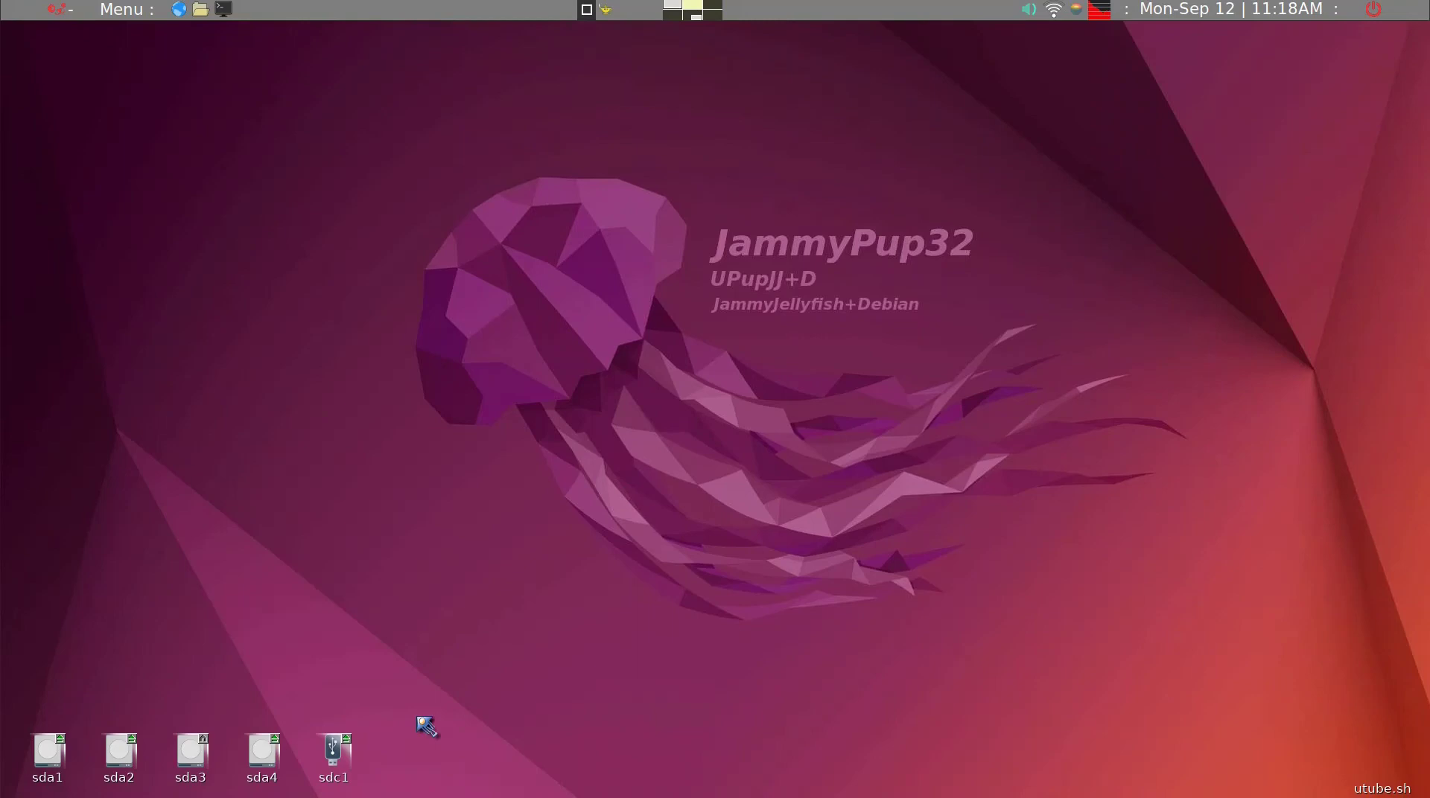
# Step: Open the sdc1 USB partition and open its grub.cfg file in Geany
pyautogui.click(334, 753)
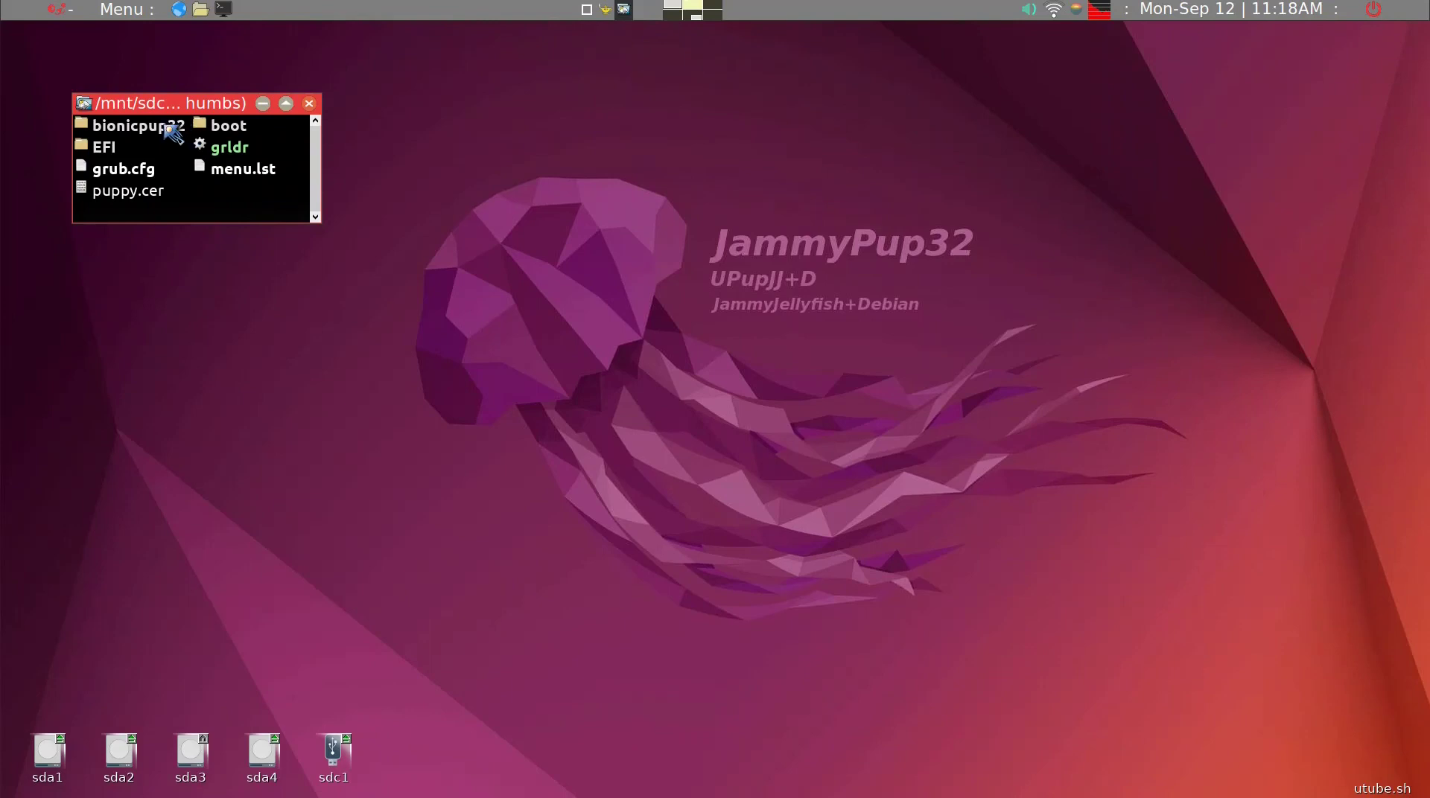
pyautogui.rightClick(121, 180)
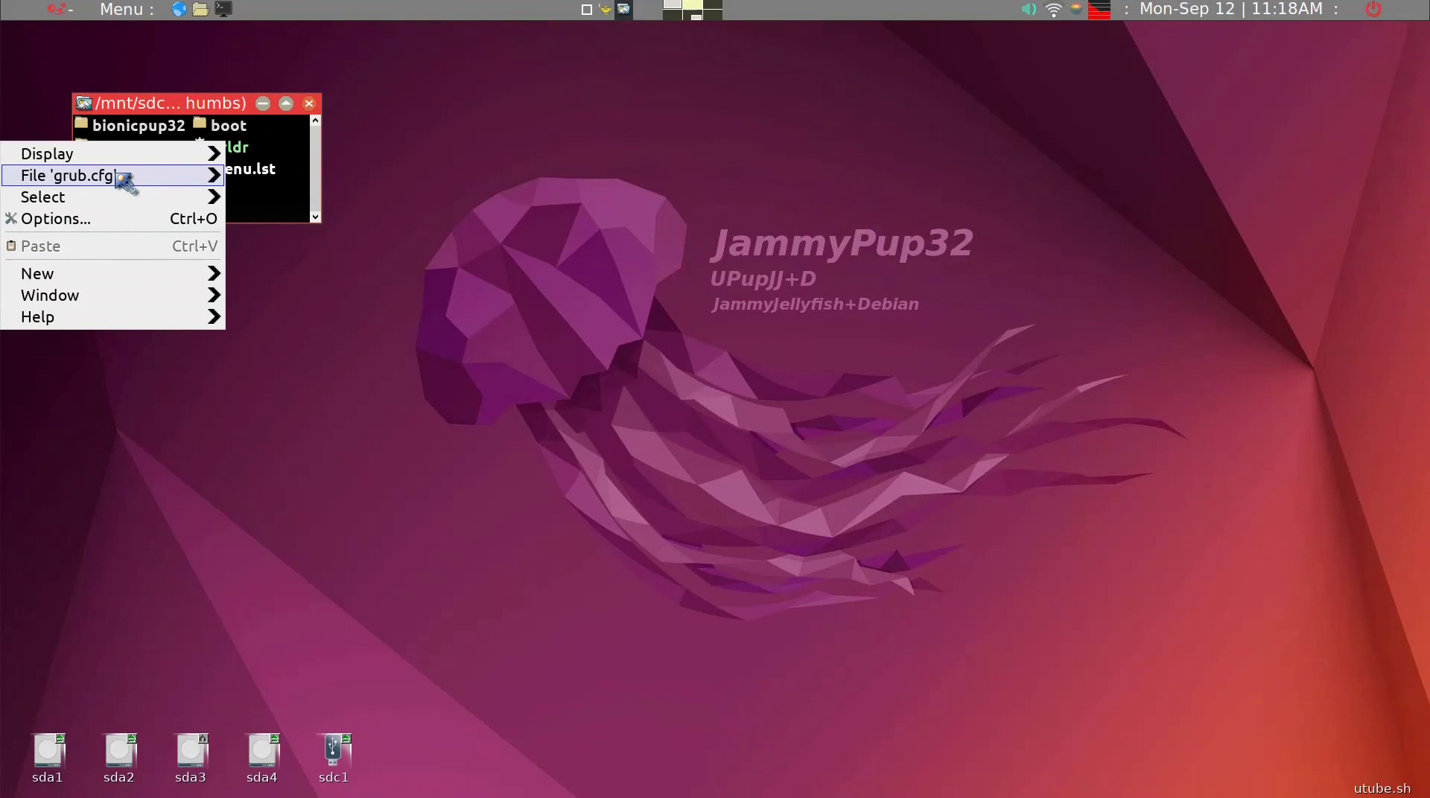
pyautogui.moveTo(123, 179)
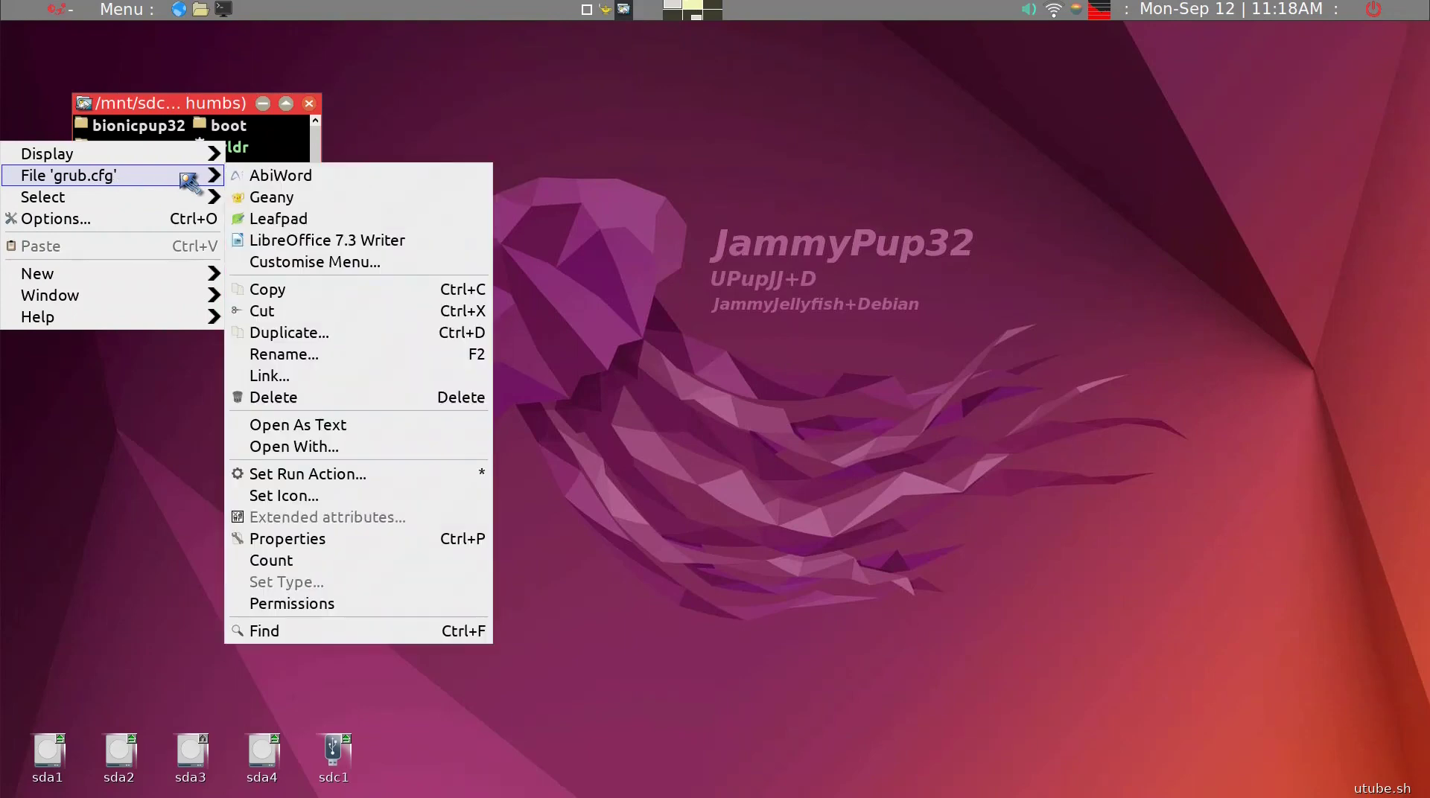
pyautogui.click(289, 200)
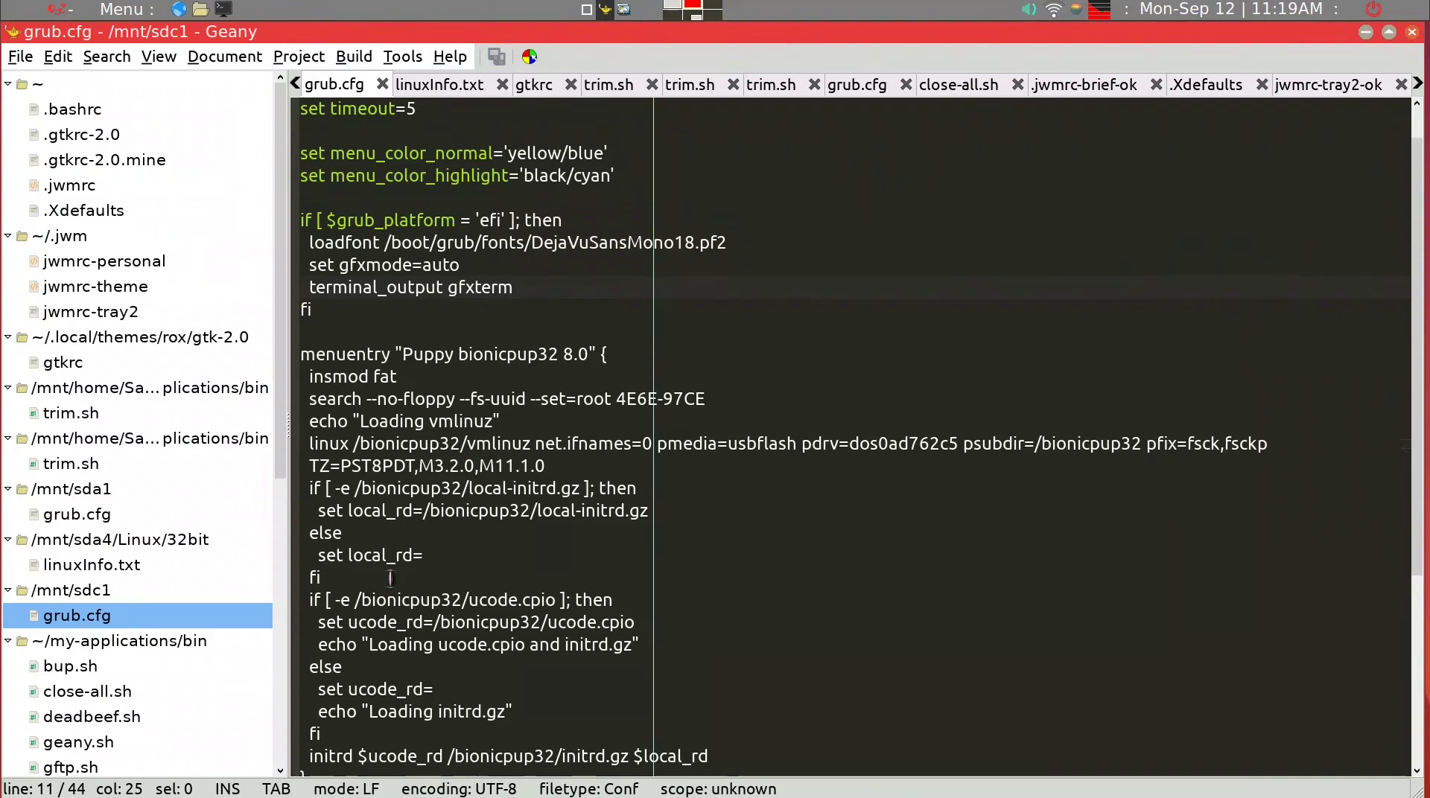
# Step: Examine the bionicpup32 menu entry and the remaining boot entries in grub.cfg, and minimize the Geany window
pyautogui.scroll(-2, 503, 316)
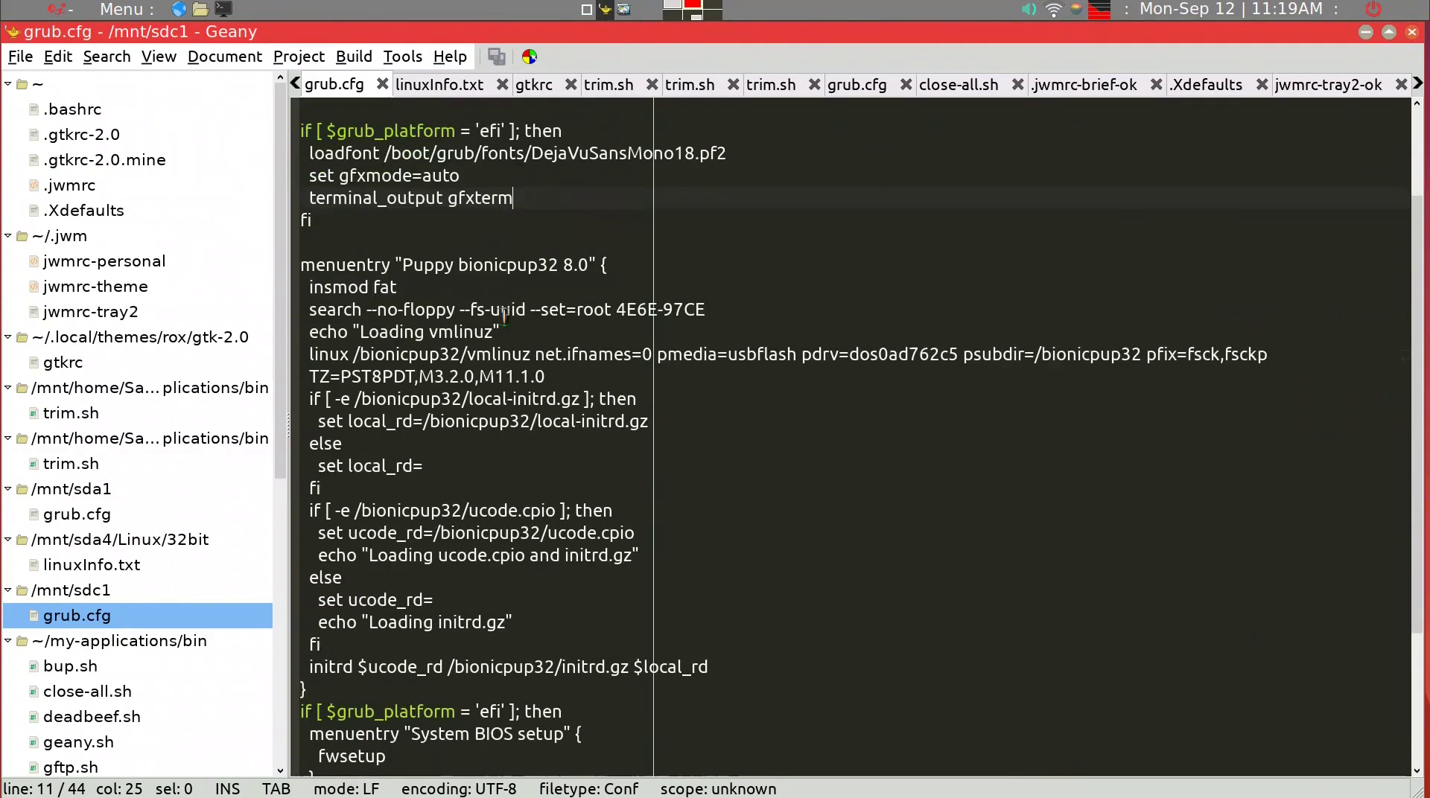
pyautogui.scroll(2, 503, 315)
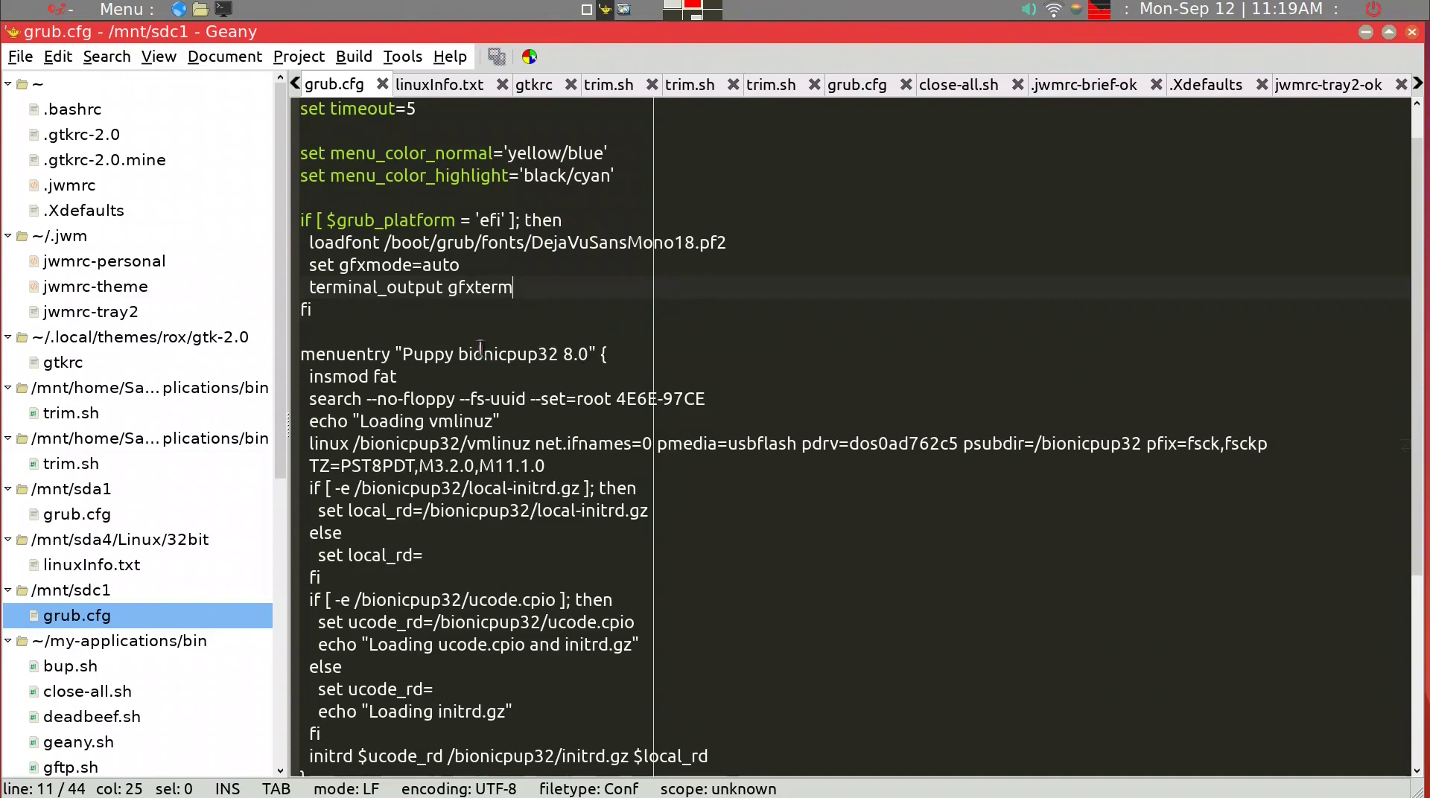
pyautogui.scroll(-5, 562, 363)
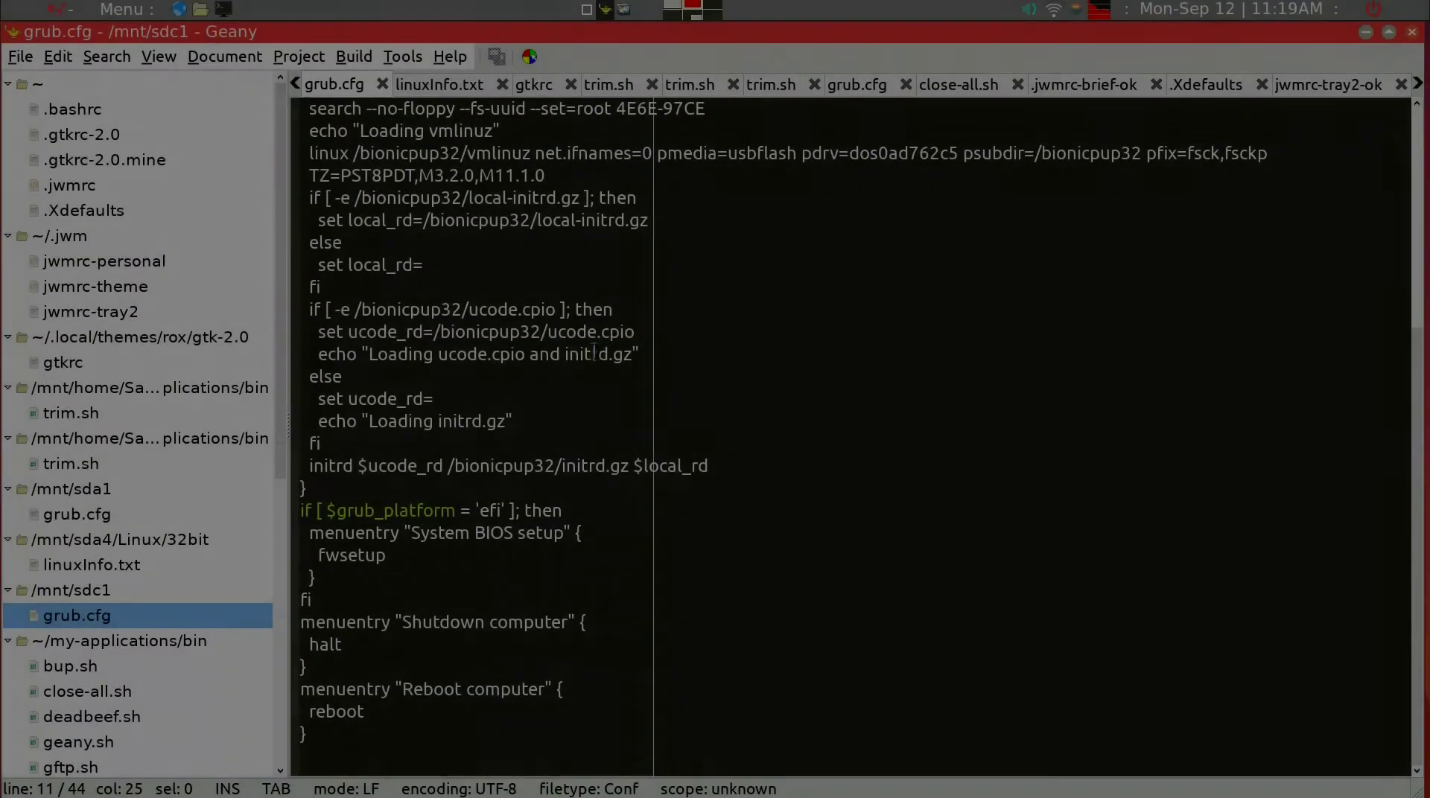
pyautogui.scroll(2, 558, 289)
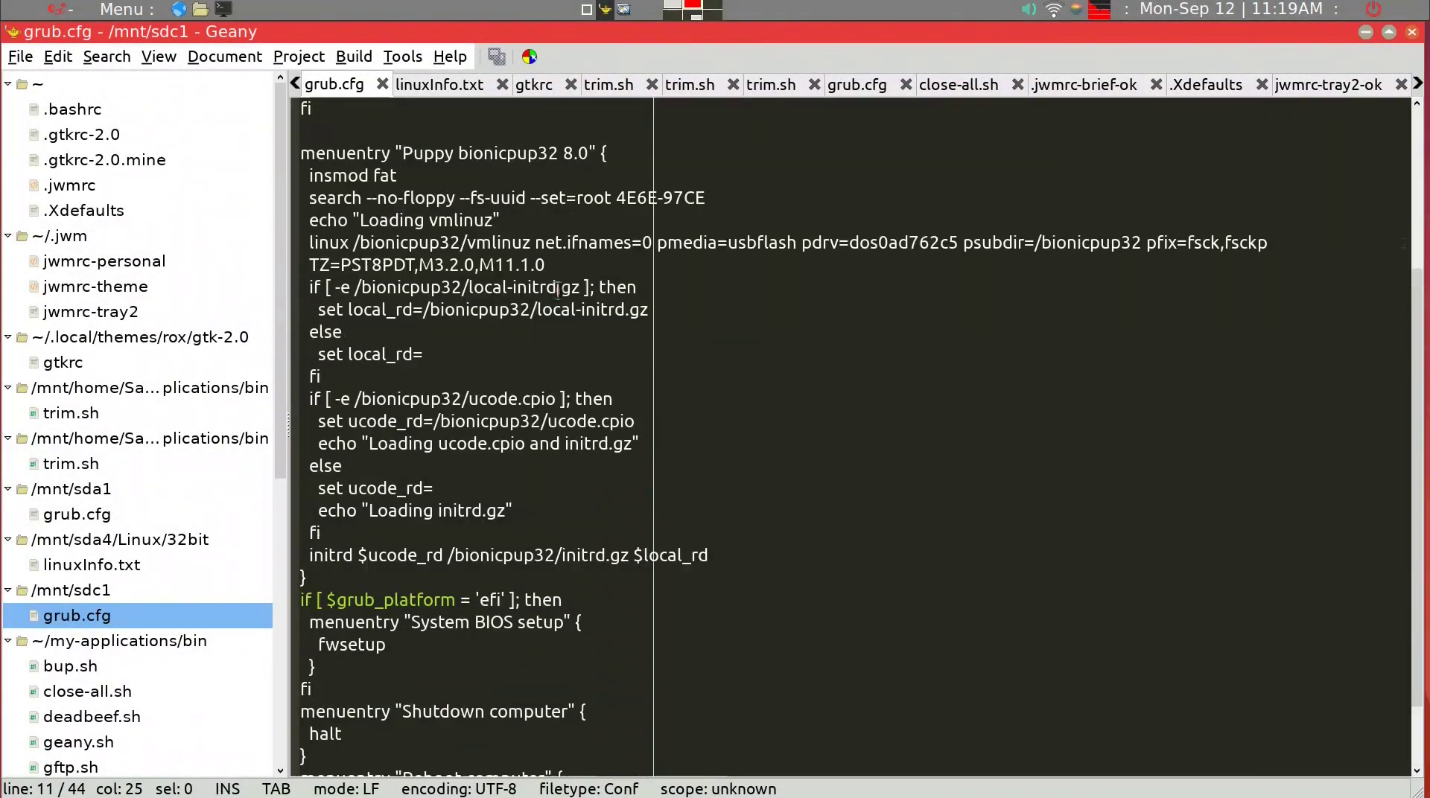
pyautogui.scroll(3, 558, 289)
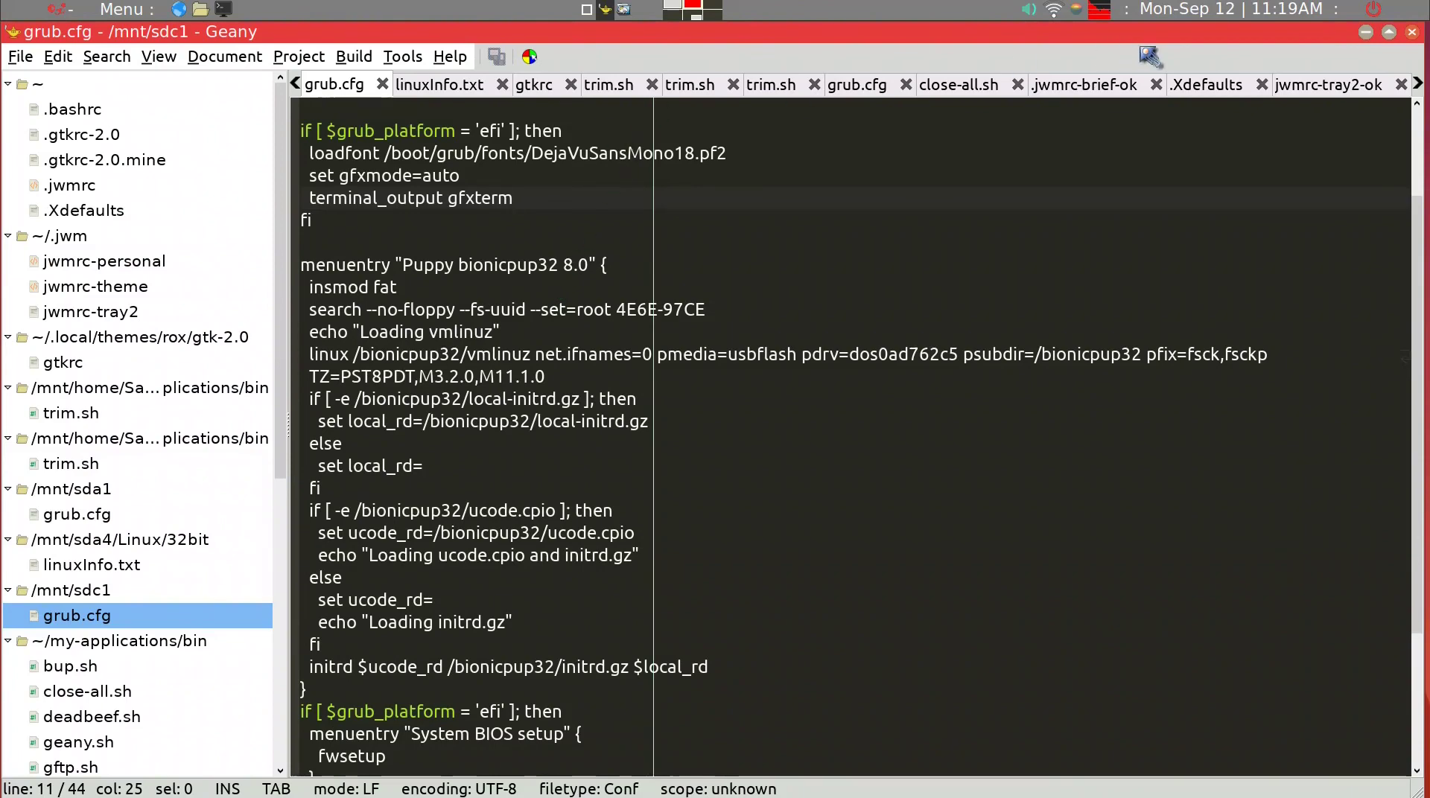
pyautogui.click(1368, 32)
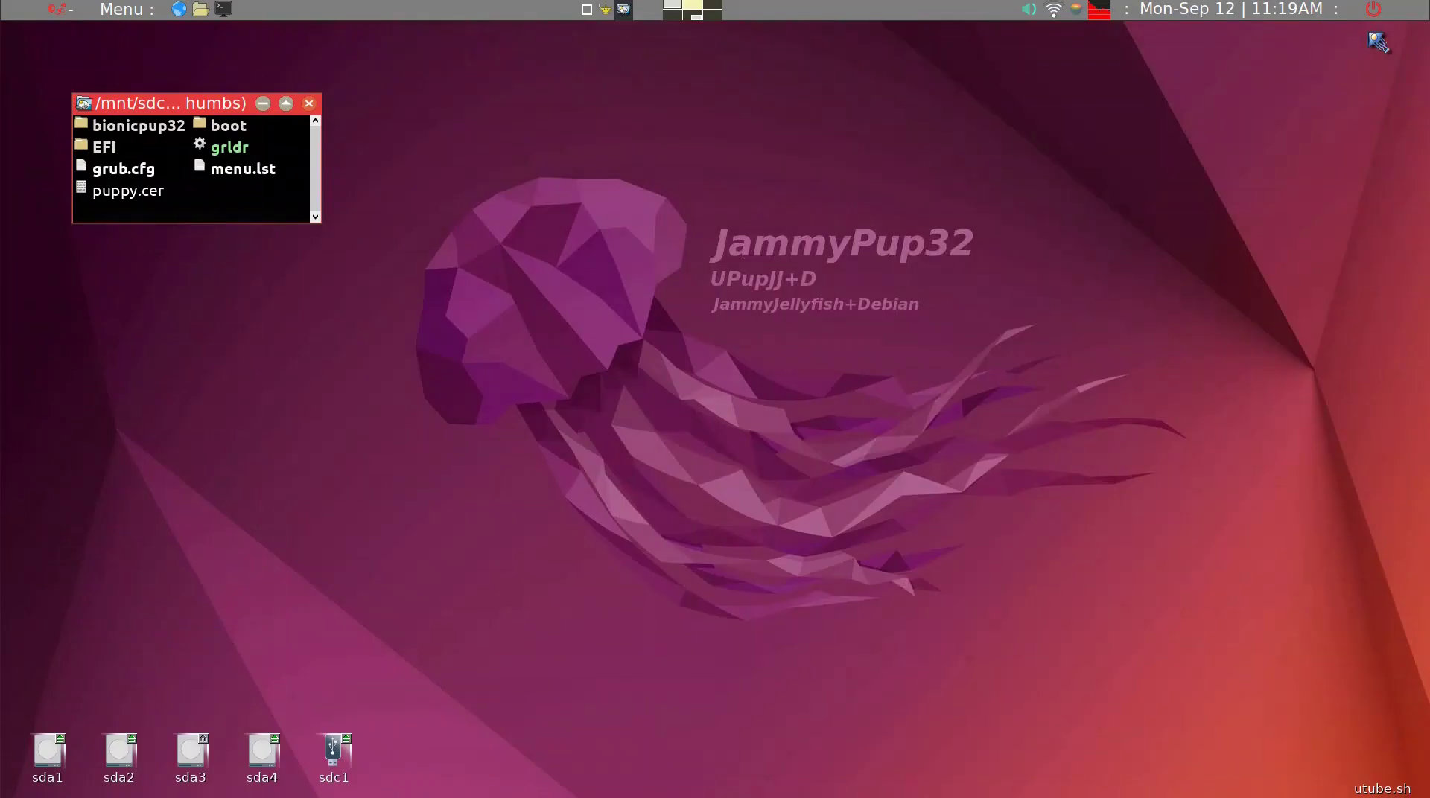